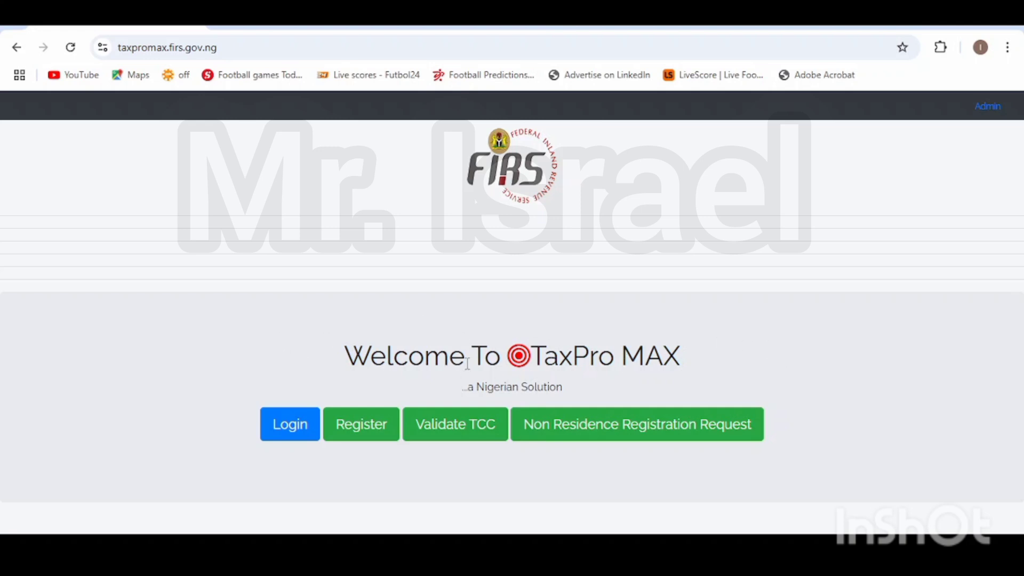
Step: Log in to the taxpayer account with the saved credentials and process the pending CIT assessment for year end 2024-12-31
{"action": "left_click", "coordinate": [302, 433]}
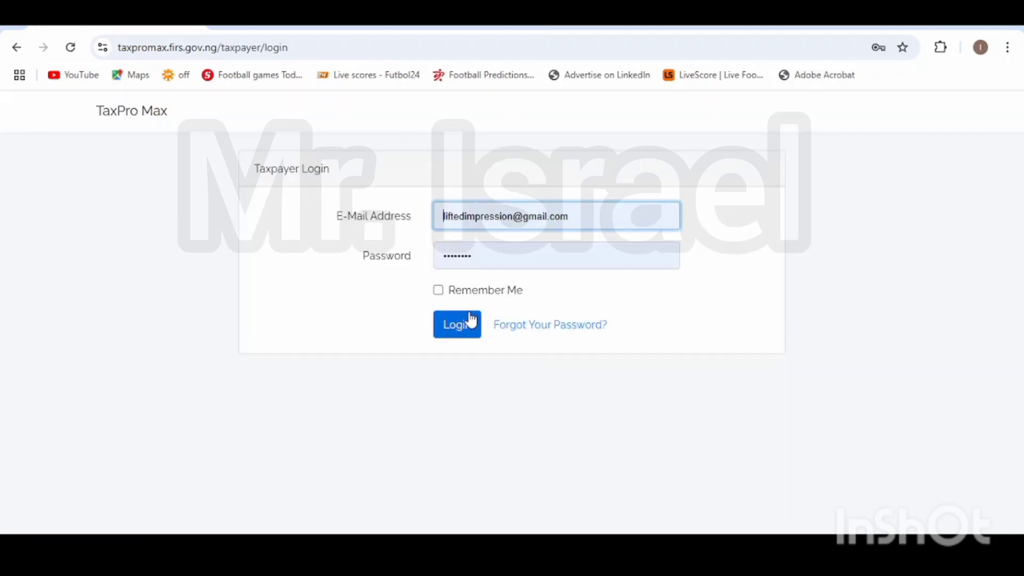
{"action": "left_click", "coordinate": [457, 336]}
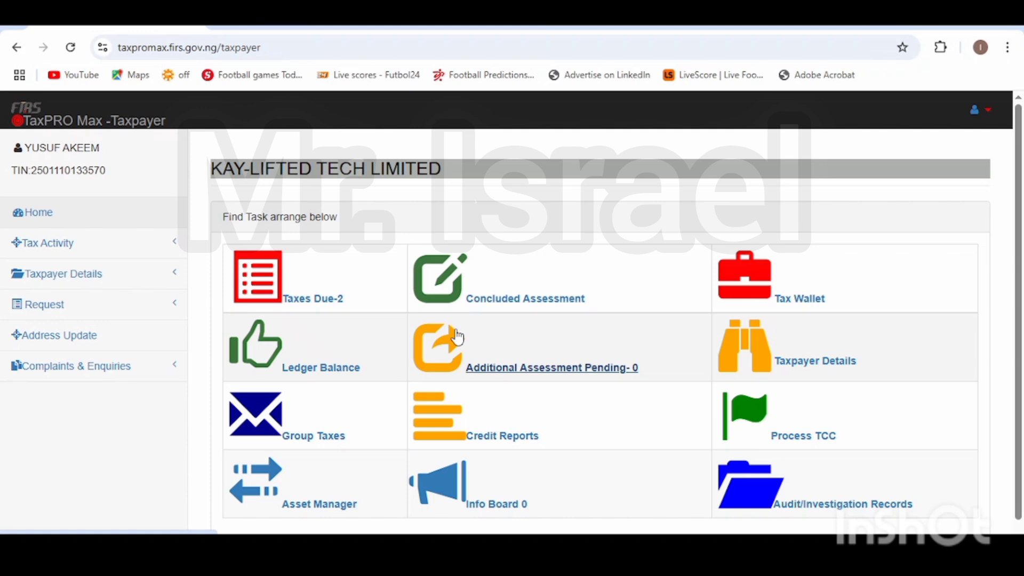
{"action": "left_click", "coordinate": [294, 303]}
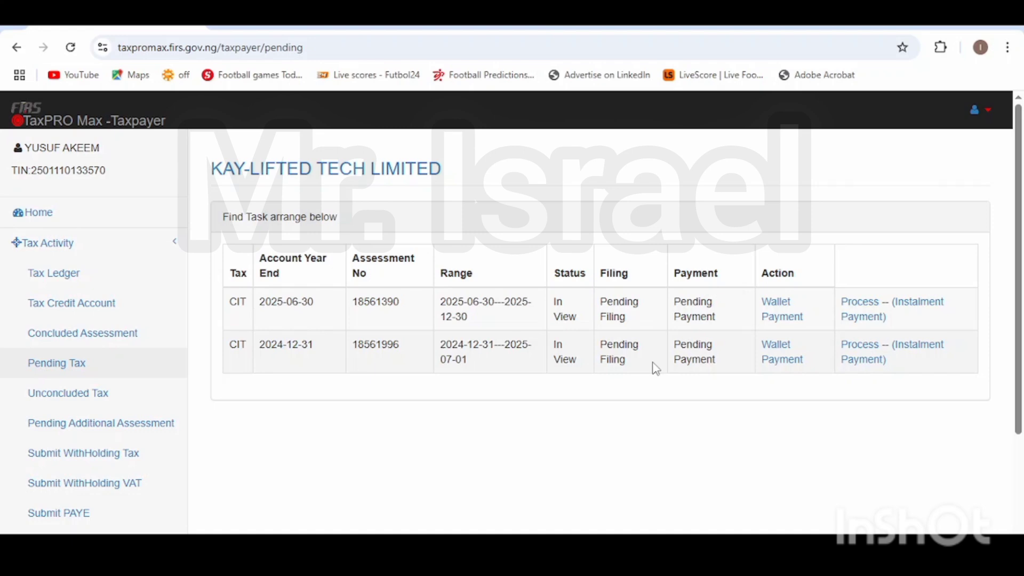
{"action": "left_click", "coordinate": [867, 348]}
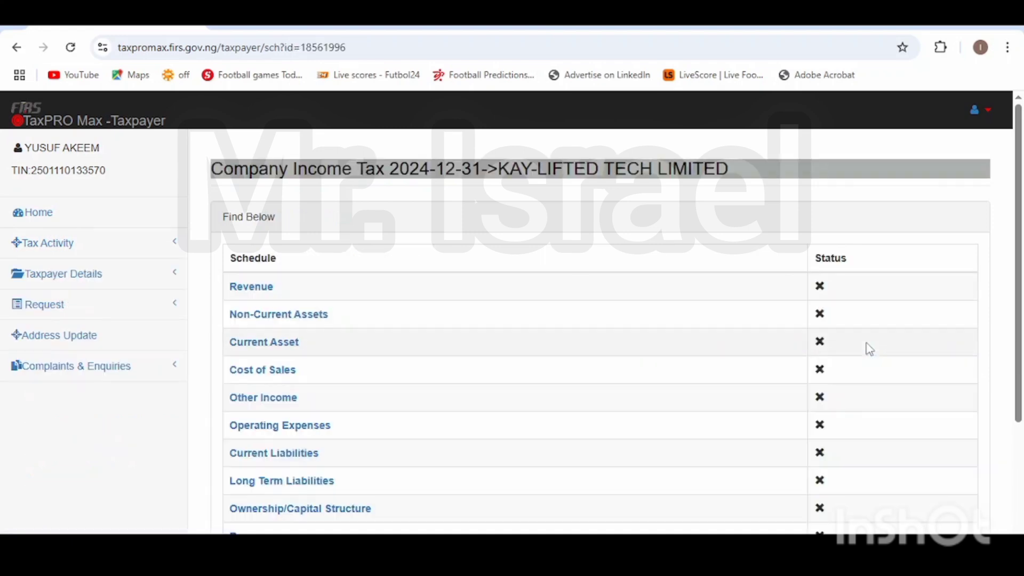
Step: Complete the Revenue schedule with NGN as the returning currency and a revenue of 106
{"action": "left_click", "coordinate": [257, 289]}
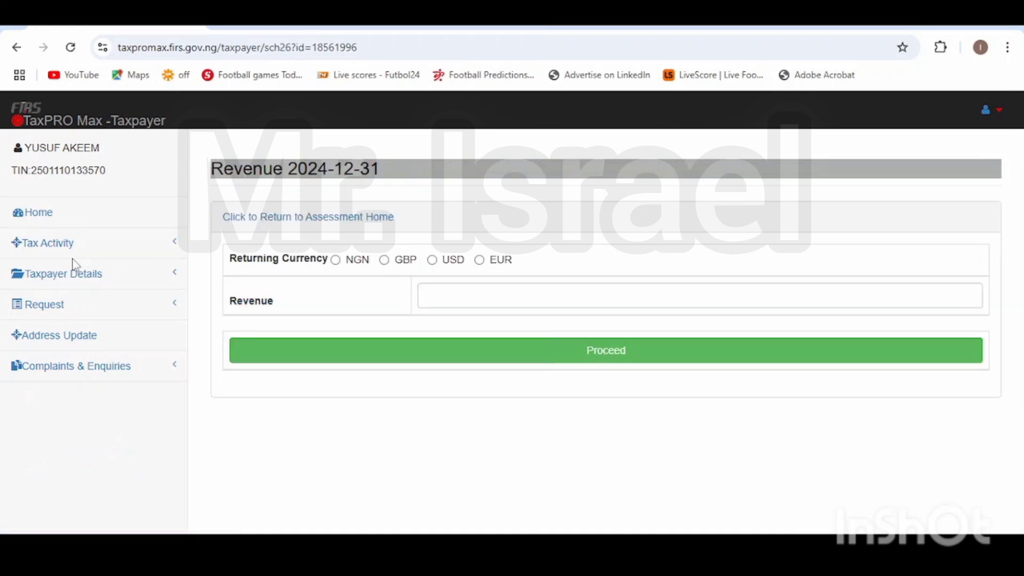
{"action": "left_click", "coordinate": [336, 261]}
{"action": "left_click", "coordinate": [461, 303]}
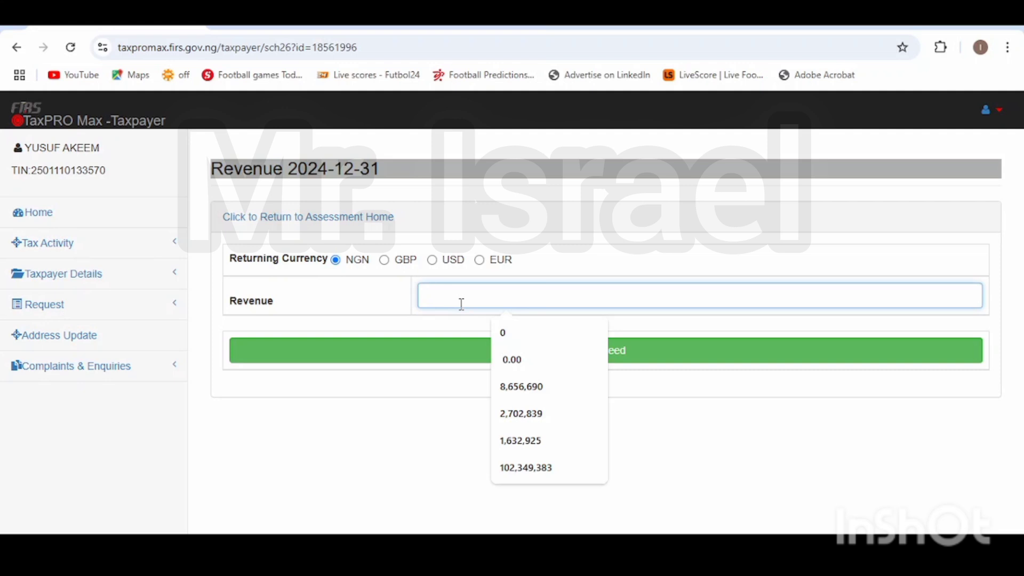
{"action": "type", "text": "106"}
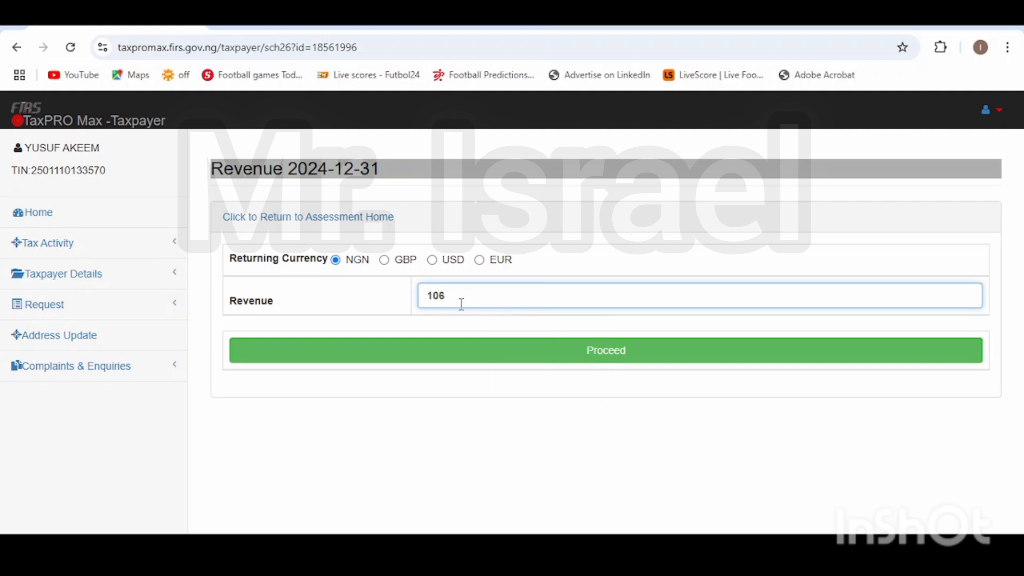
{"action": "left_click", "coordinate": [543, 359]}
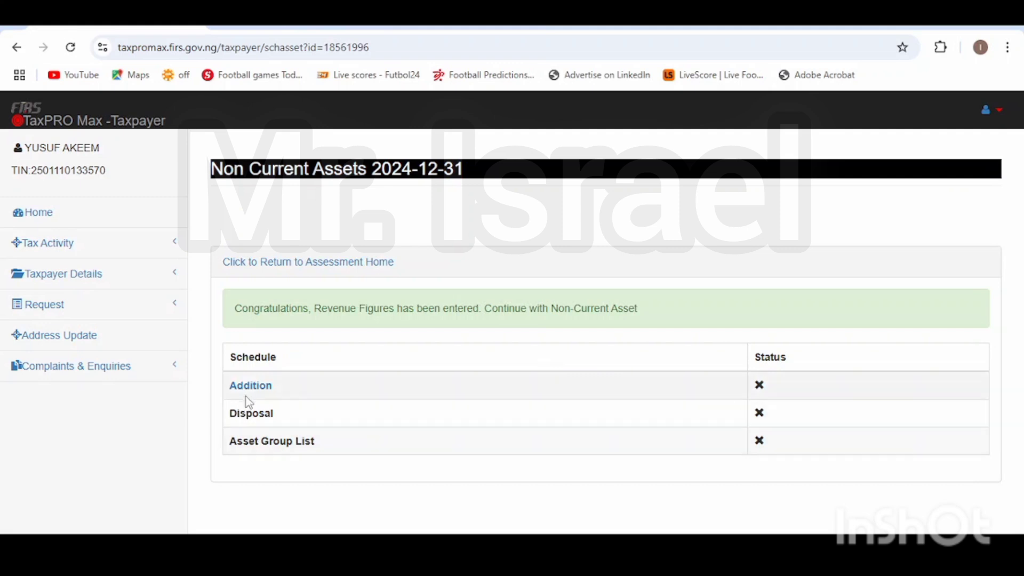
Step: Open the Non-Current Assets Addition schedule and proceed without adding any asset record
{"action": "left_click", "coordinate": [251, 387]}
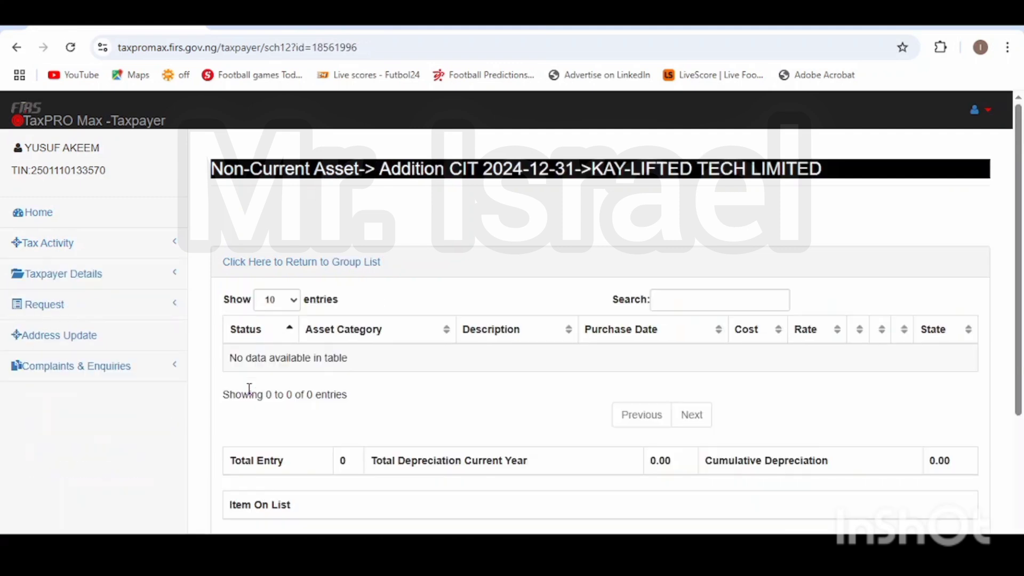
{"action": "scroll", "coordinate": [488, 415], "scroll_direction": "down", "scroll_amount": 3}
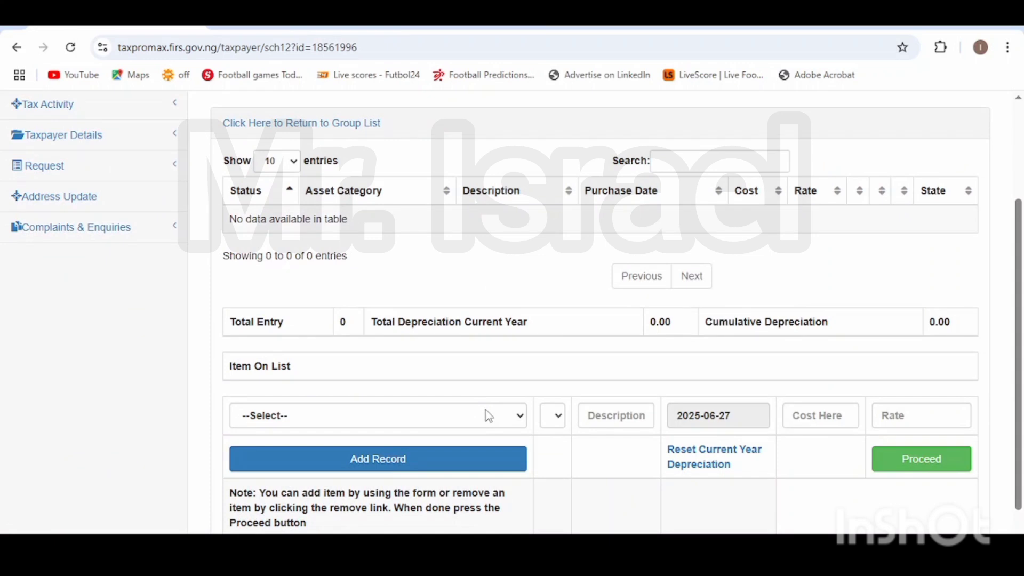
{"action": "scroll", "coordinate": [489, 415], "scroll_direction": "down", "scroll_amount": 1}
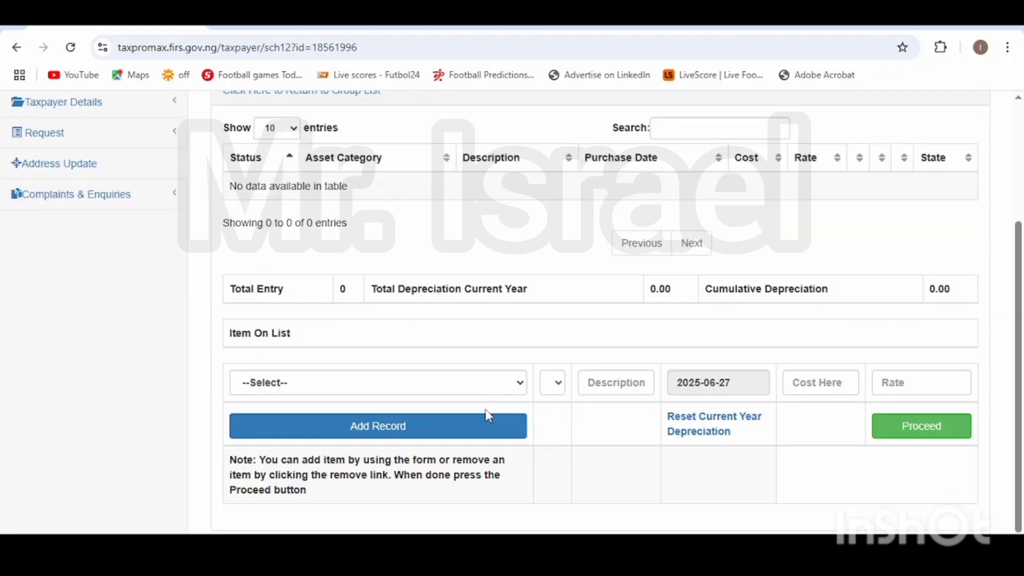
{"action": "left_click", "coordinate": [905, 436]}
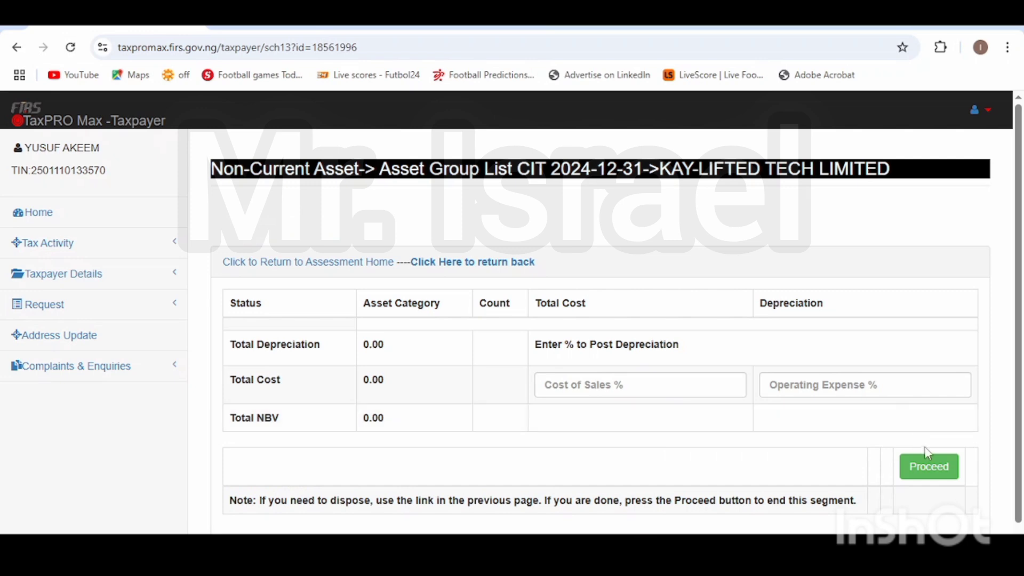
Step: Post depreciation as 0% cost of sales and 100% operating expense, and submit the Asset Group List
{"action": "left_click", "coordinate": [927, 473]}
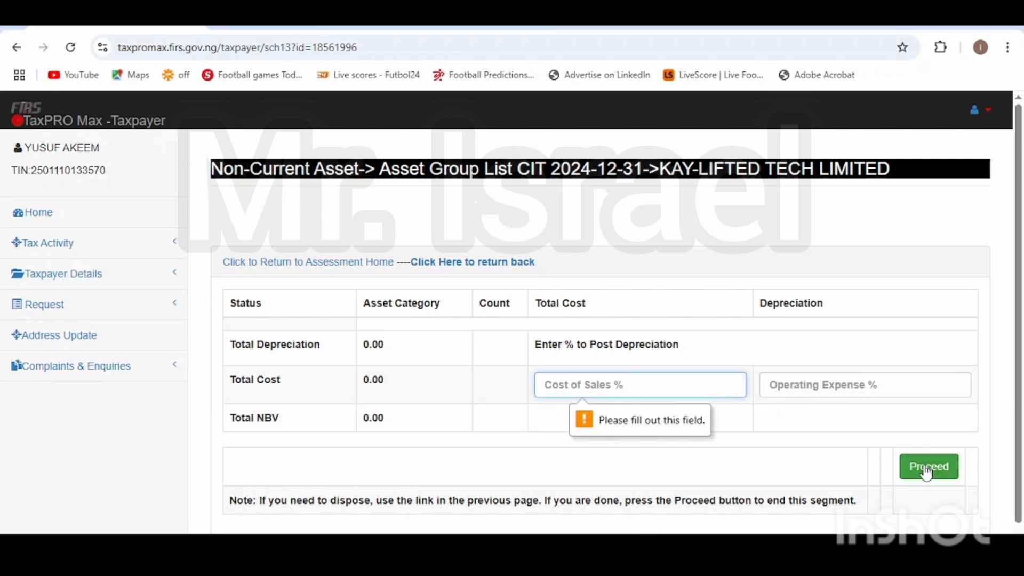
{"action": "left_click", "coordinate": [641, 387]}
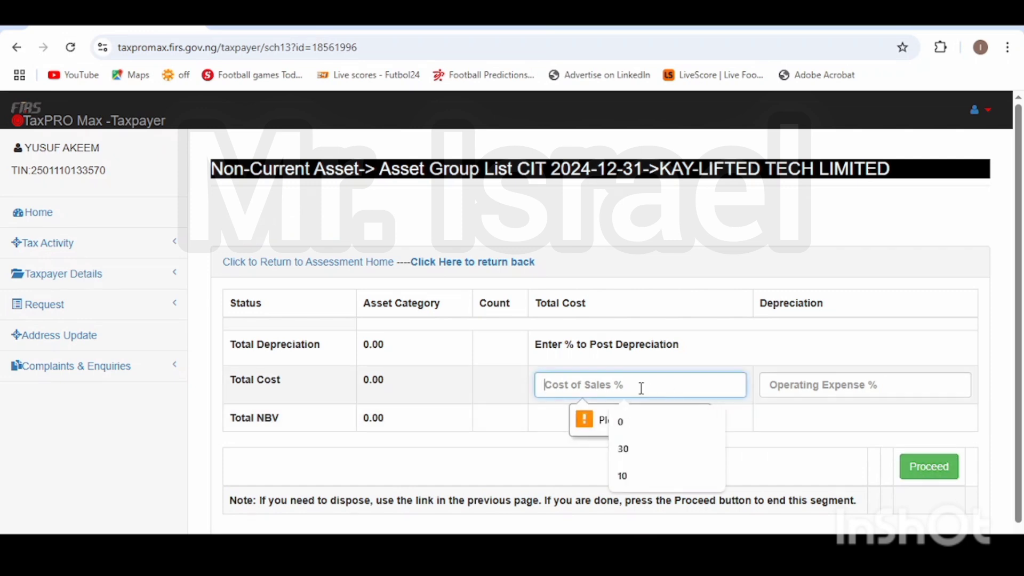
{"action": "left_click", "coordinate": [631, 424]}
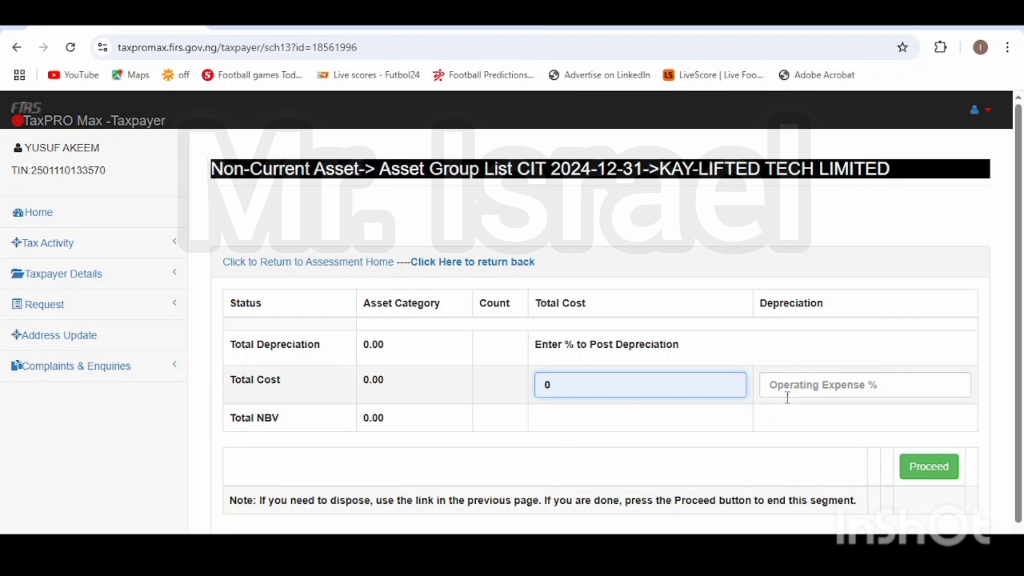
{"action": "left_click", "coordinate": [773, 384]}
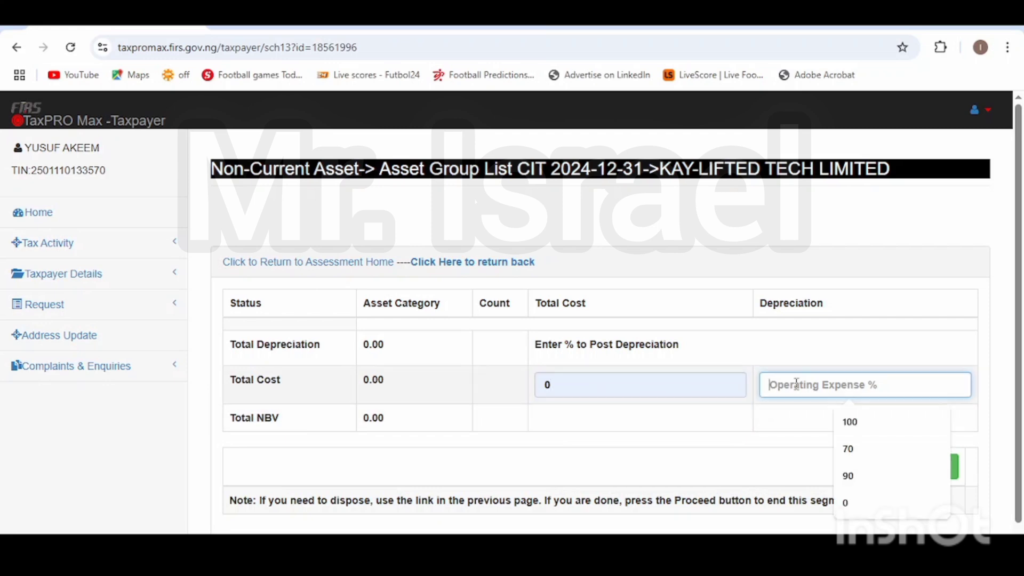
{"action": "left_click", "coordinate": [850, 421]}
{"action": "left_click", "coordinate": [922, 473]}
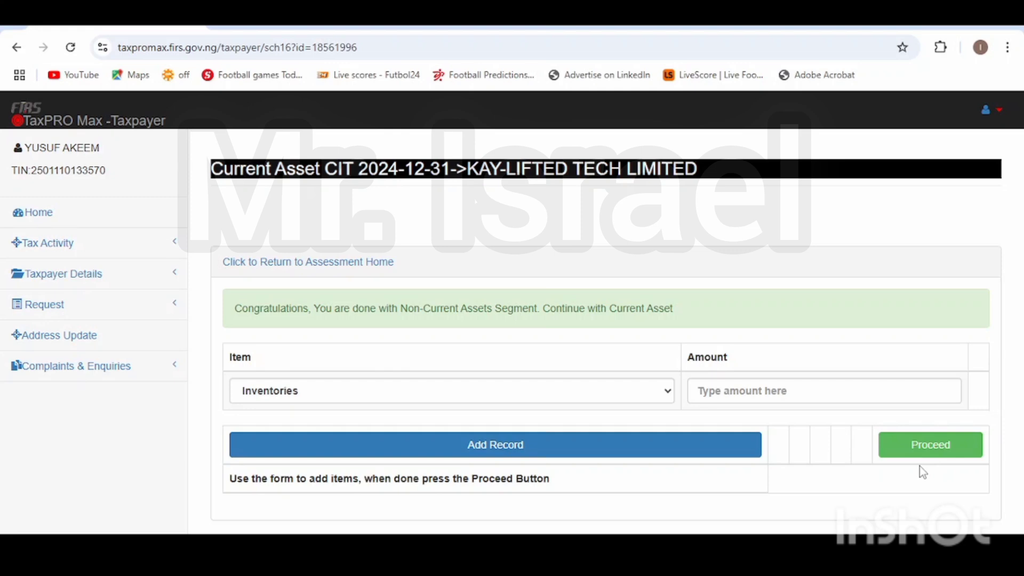
Step: Add a Cash and Bank Balance record of 106 to the Current Asset schedule
{"action": "left_click", "coordinate": [669, 400]}
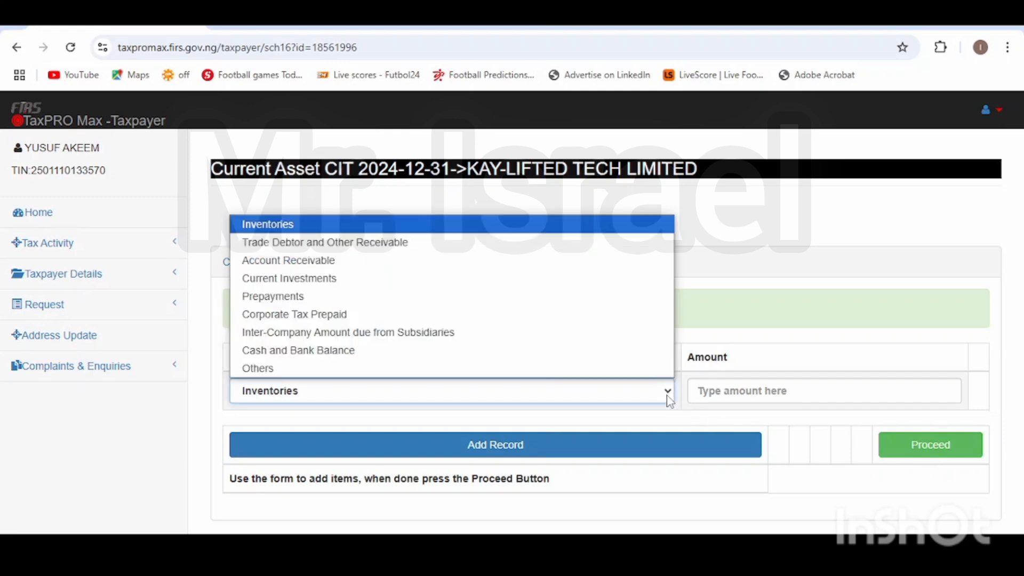
{"action": "left_click", "coordinate": [491, 351]}
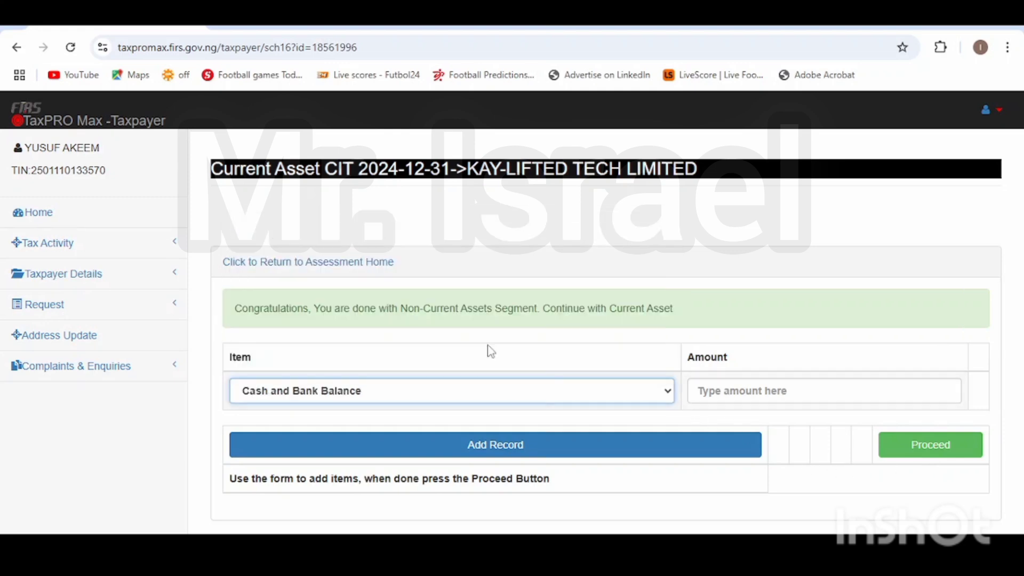
{"action": "left_click", "coordinate": [743, 394]}
{"action": "type", "text": "106"}
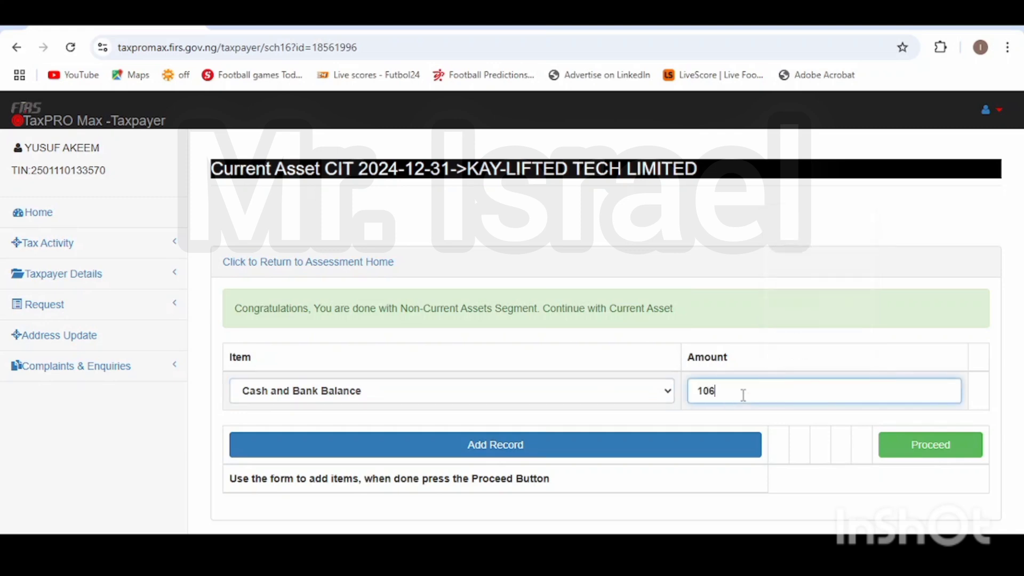
{"action": "left_click", "coordinate": [527, 446]}
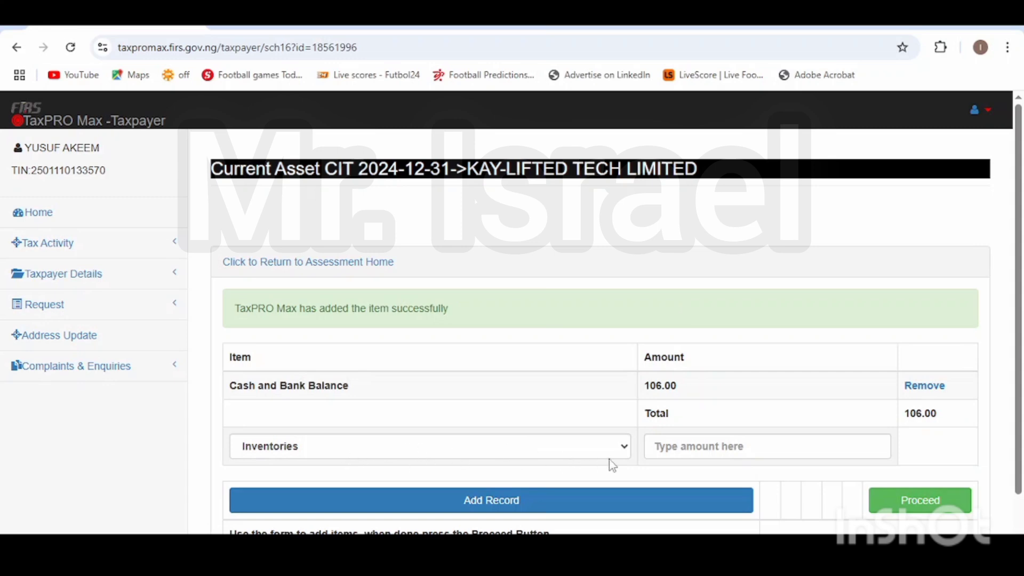
Step: Add an Account Receivable record of 1000000 and submit the Current Asset schedule
{"action": "left_click", "coordinate": [624, 451]}
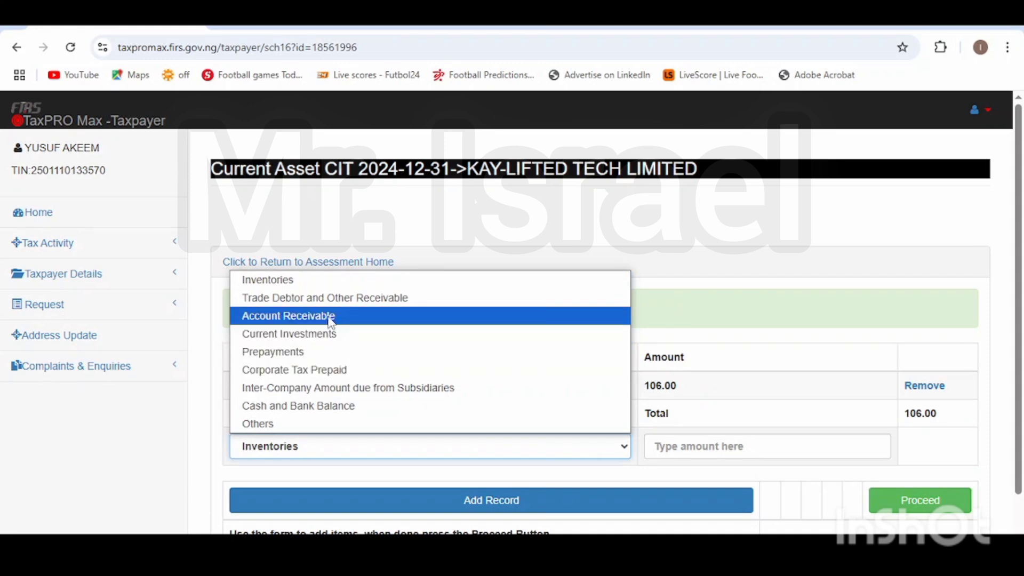
{"action": "left_click", "coordinate": [332, 319]}
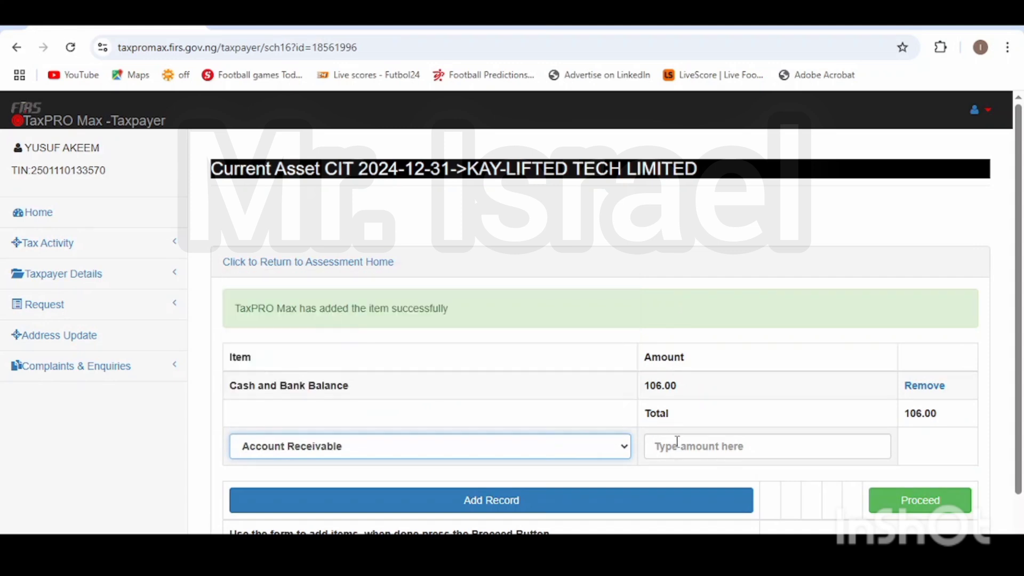
{"action": "left_click", "coordinate": [682, 445]}
{"action": "type", "text": "1"}
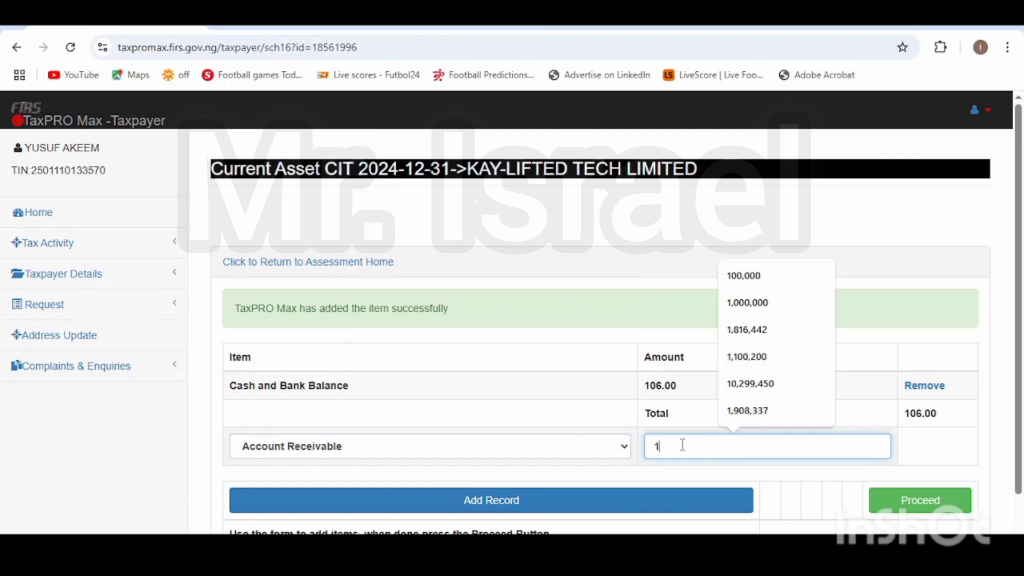
{"action": "type", "text": "000"}
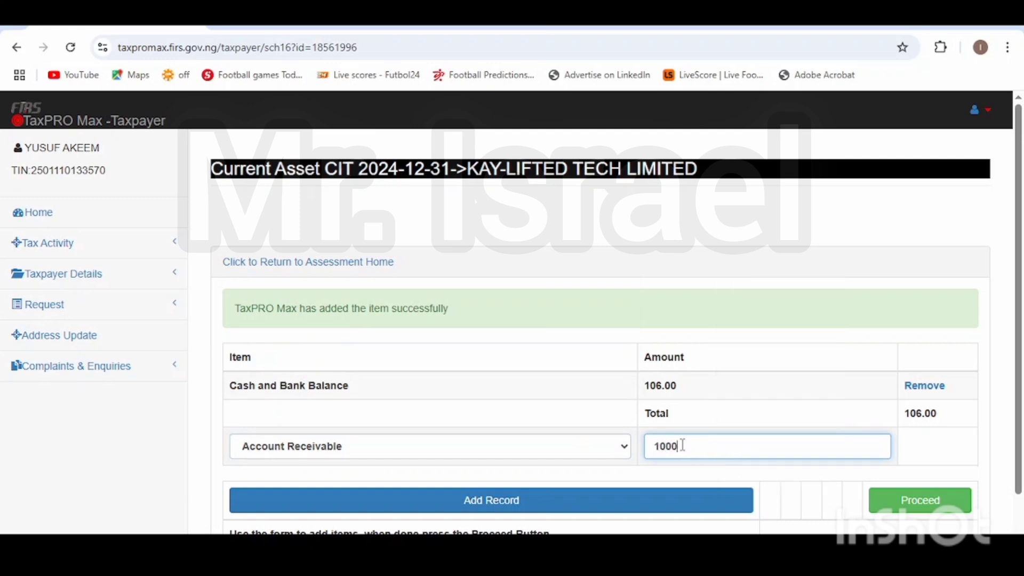
{"action": "type", "text": "000"}
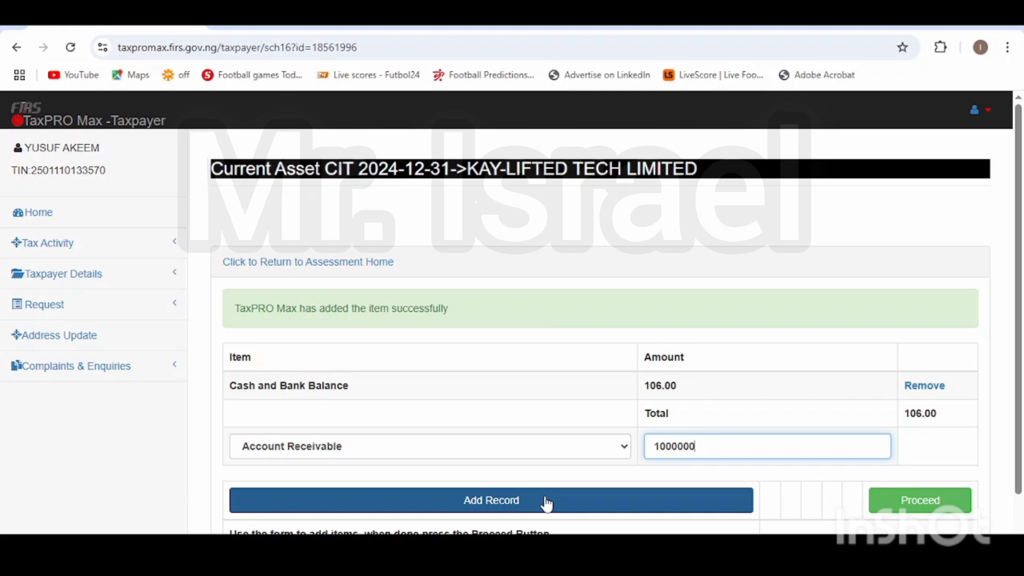
{"action": "left_click", "coordinate": [518, 507]}
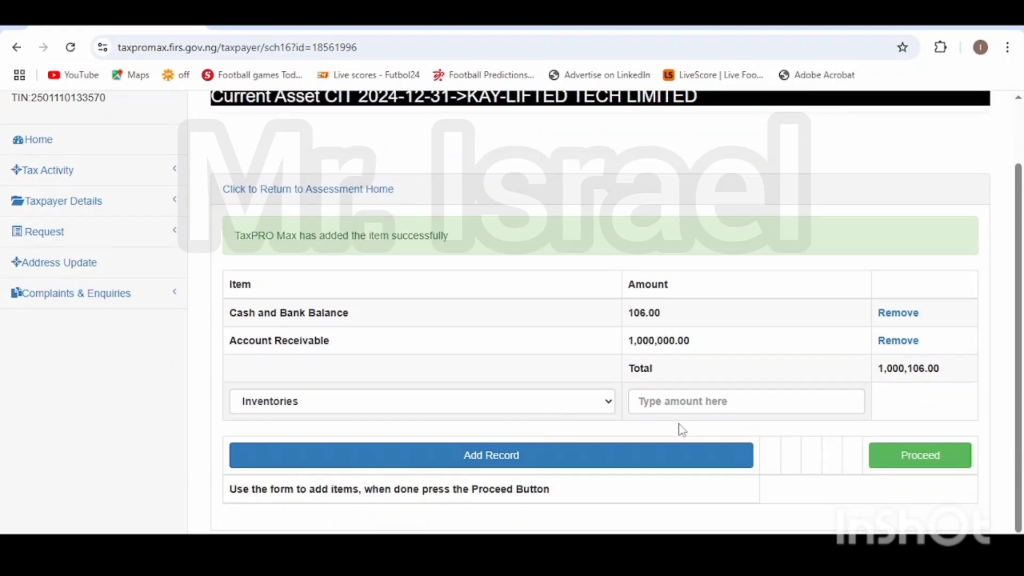
{"action": "left_click", "coordinate": [904, 460]}
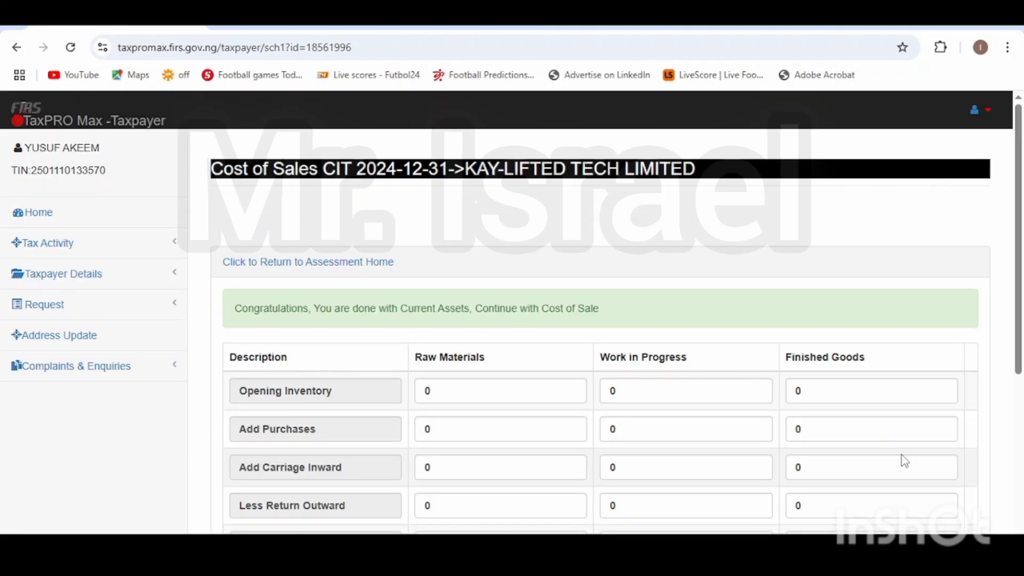
Step: Review the Cost of Sales schedule and submit it with all entries left at 0
{"action": "scroll", "coordinate": [558, 401], "scroll_direction": "down", "scroll_amount": 2}
{"action": "scroll", "coordinate": [557, 401], "scroll_direction": "up", "scroll_amount": 1}
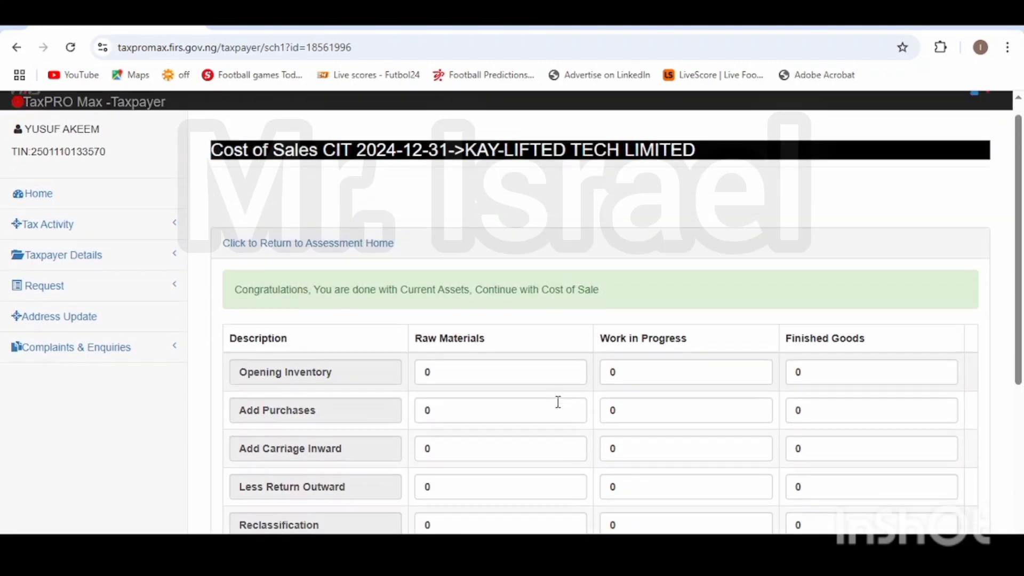
{"action": "scroll", "coordinate": [558, 402], "scroll_direction": "down", "scroll_amount": 5}
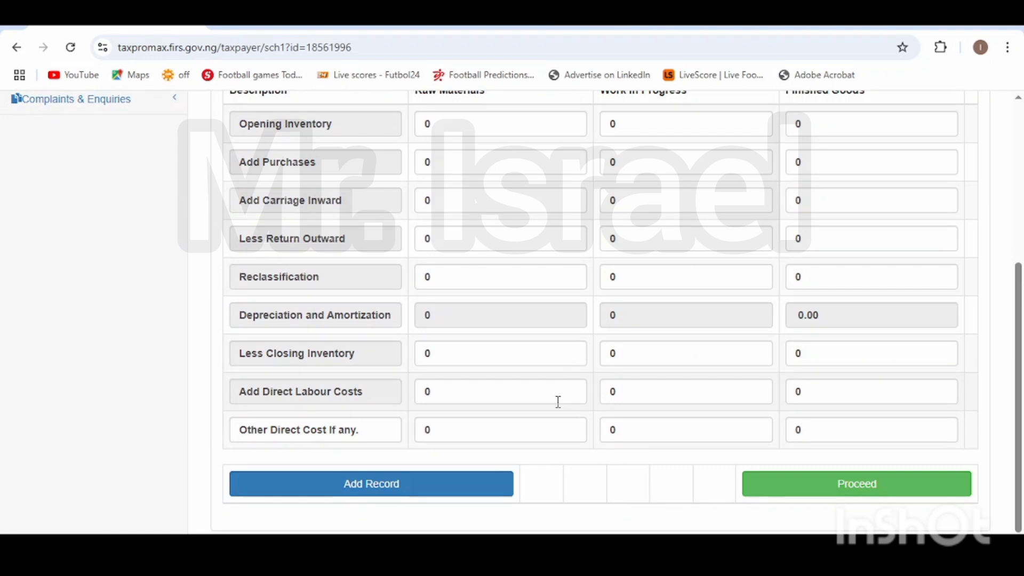
{"action": "left_click", "coordinate": [810, 491]}
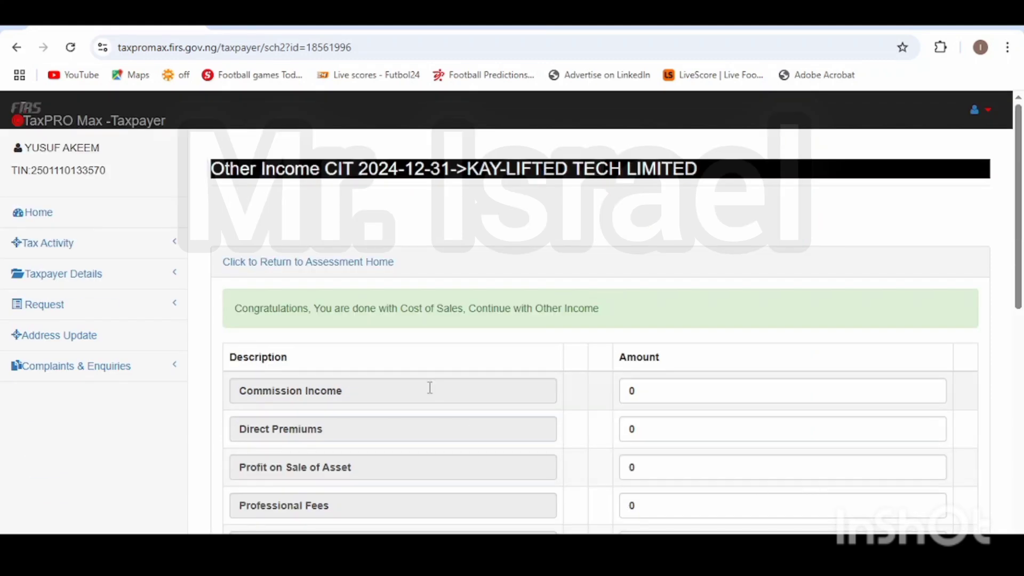
Step: Submit the Other Income schedule with every amount left at 0
{"action": "scroll", "coordinate": [431, 384], "scroll_direction": "down", "scroll_amount": 3}
{"action": "scroll", "coordinate": [431, 384], "scroll_direction": "down", "scroll_amount": 5}
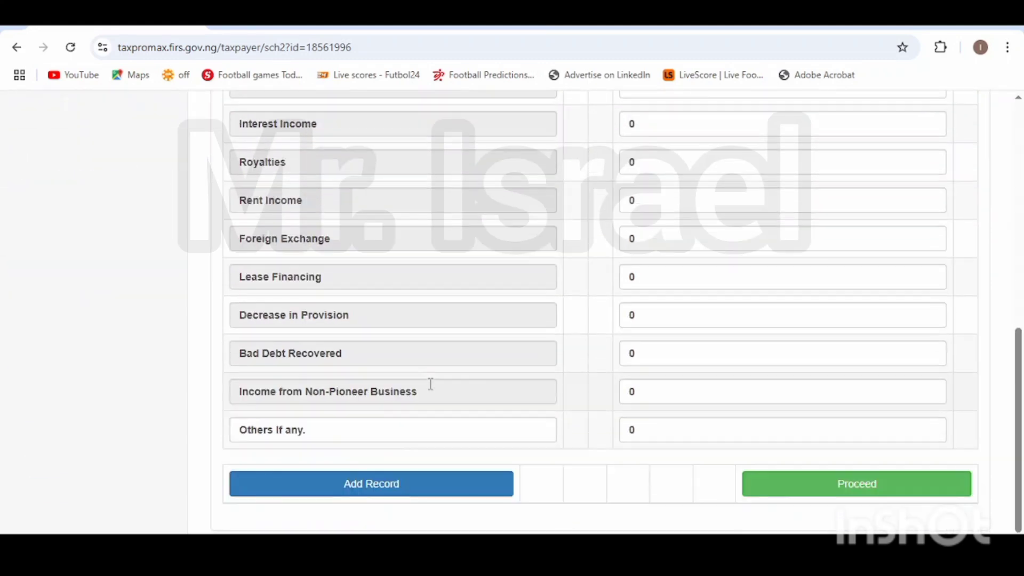
{"action": "left_click", "coordinate": [822, 489]}
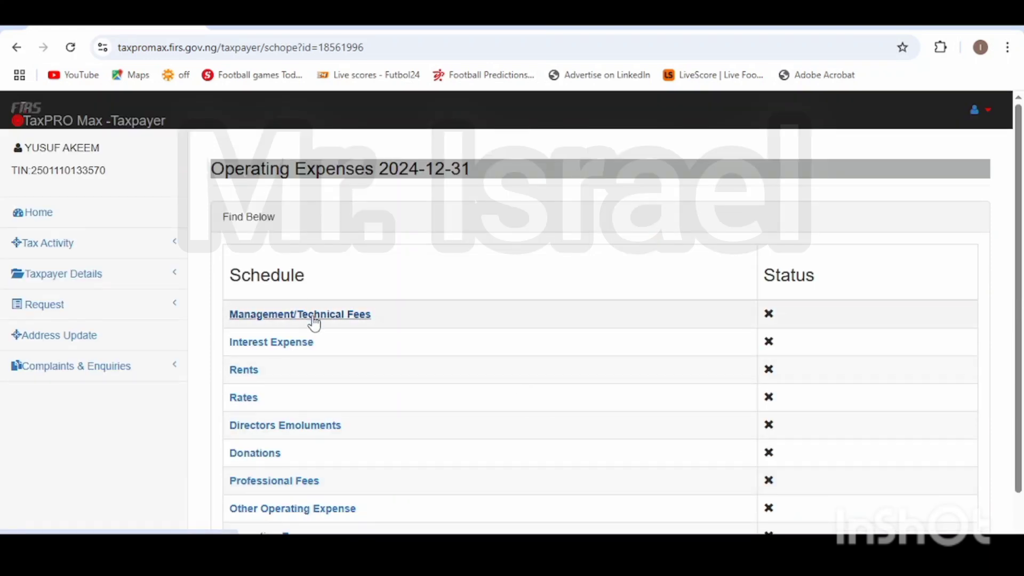
Step: Open the Management/Technical Fees schedule under Operating Expenses and proceed without adding a record
{"action": "left_click", "coordinate": [315, 319]}
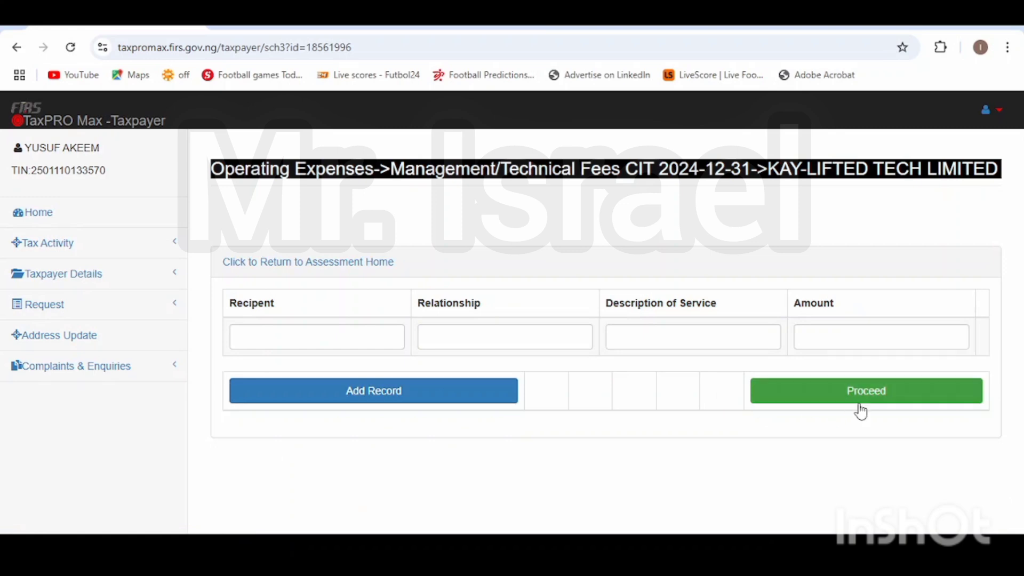
{"action": "left_click", "coordinate": [878, 400]}
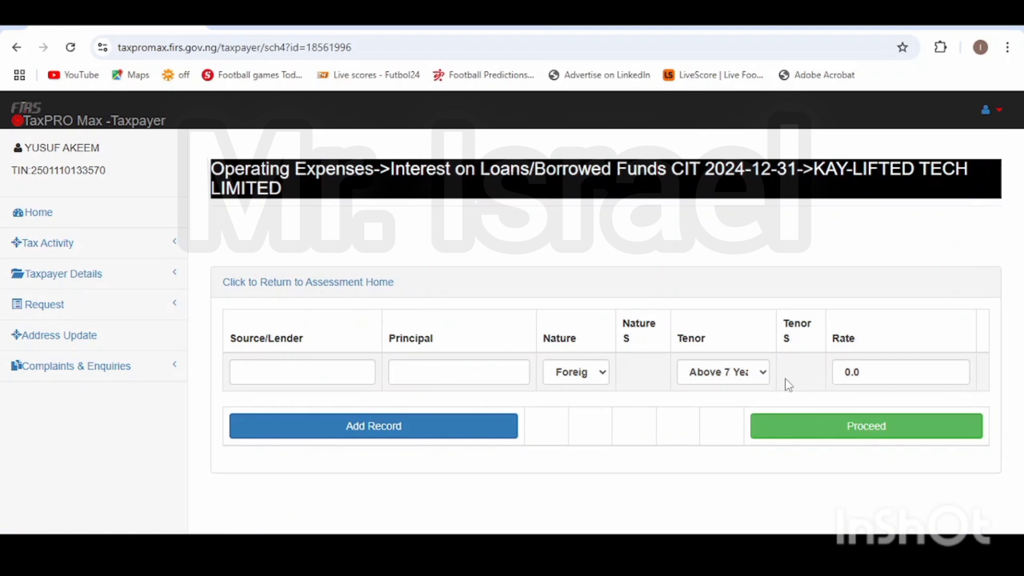
Step: Proceed through the Interest on Loans, Rents, Rates, Directors Emolument and Donations schedules without adding any records
{"action": "left_click", "coordinate": [829, 439]}
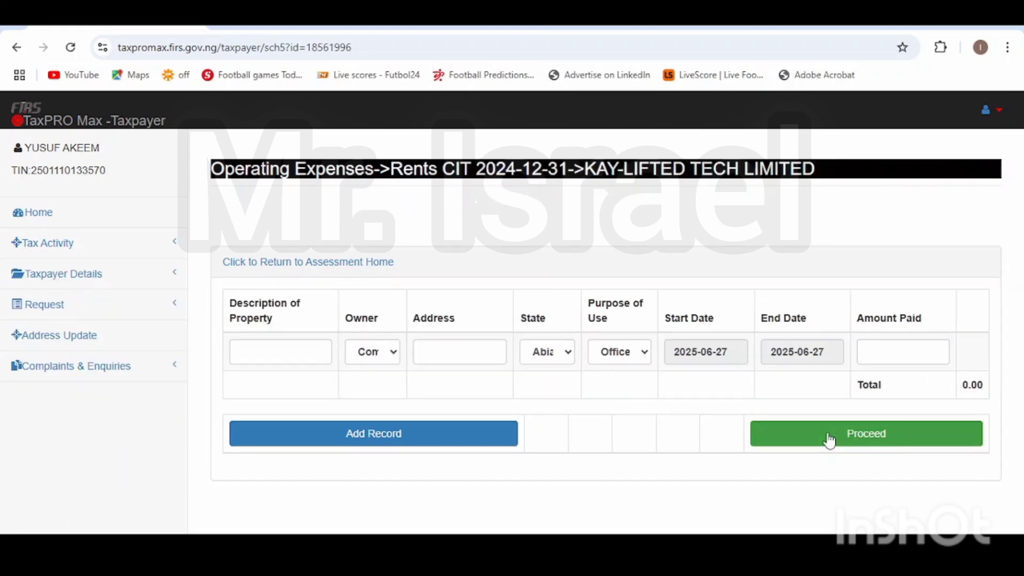
{"action": "left_click", "coordinate": [829, 439]}
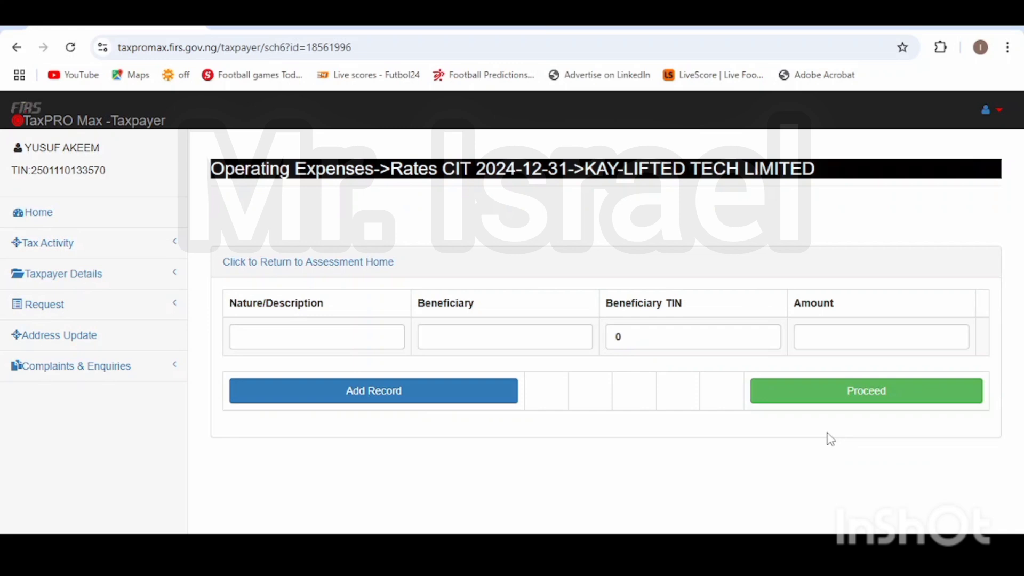
{"action": "left_click", "coordinate": [838, 392]}
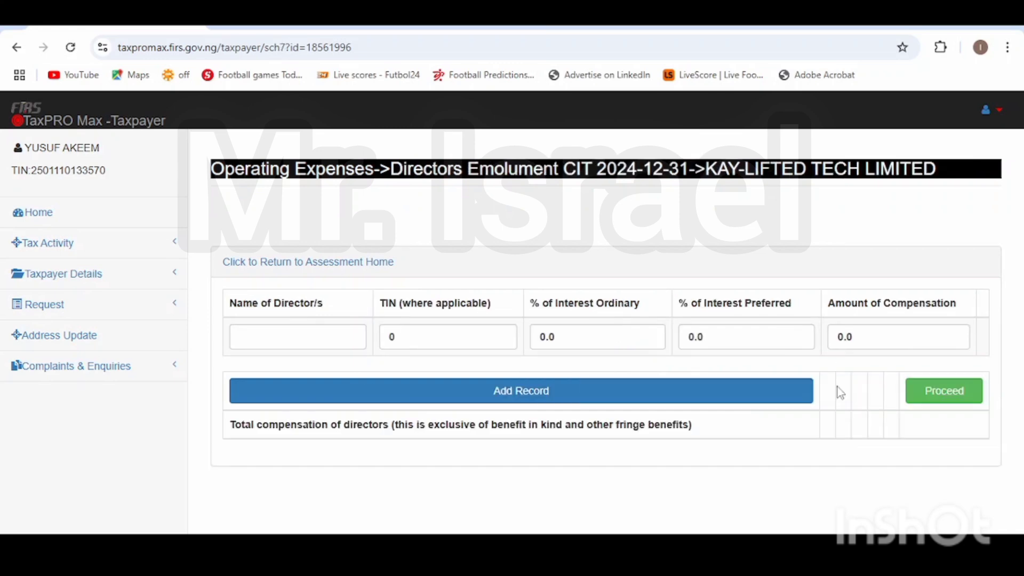
{"action": "left_click", "coordinate": [950, 405]}
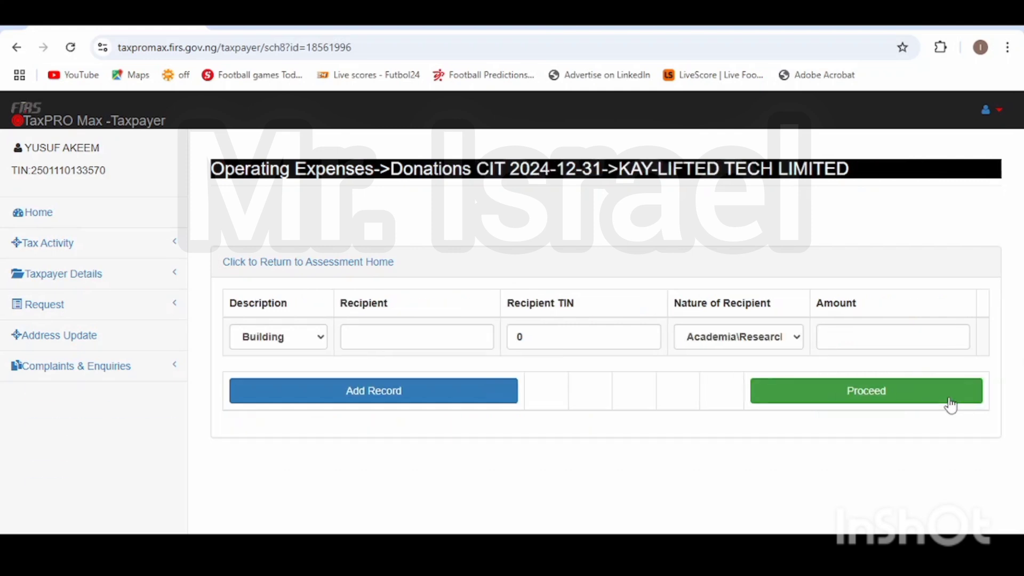
{"action": "left_click", "coordinate": [904, 405]}
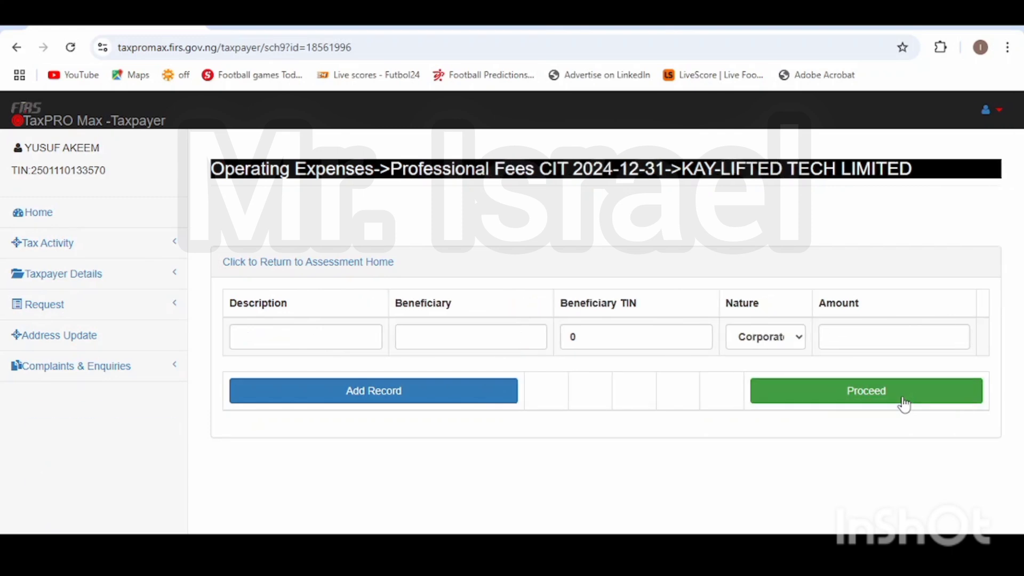
Step: Add an Audit Fee record of 50000 with the suggested chartered firm as beneficiary and nature Individual, and submit the Professional Fees schedule
{"action": "left_click", "coordinate": [338, 342]}
{"action": "left_click", "coordinate": [329, 376]}
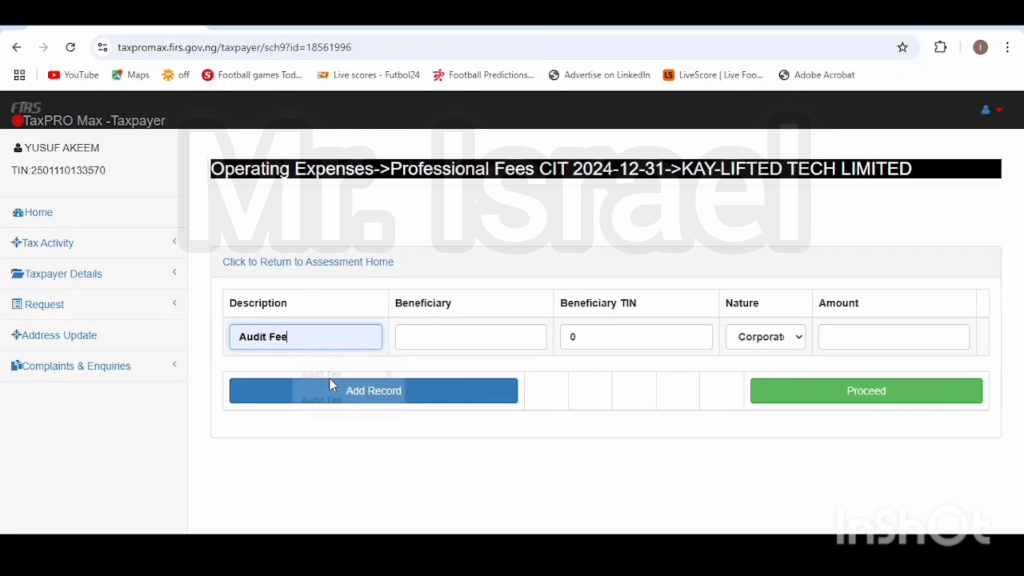
{"action": "left_click", "coordinate": [451, 337]}
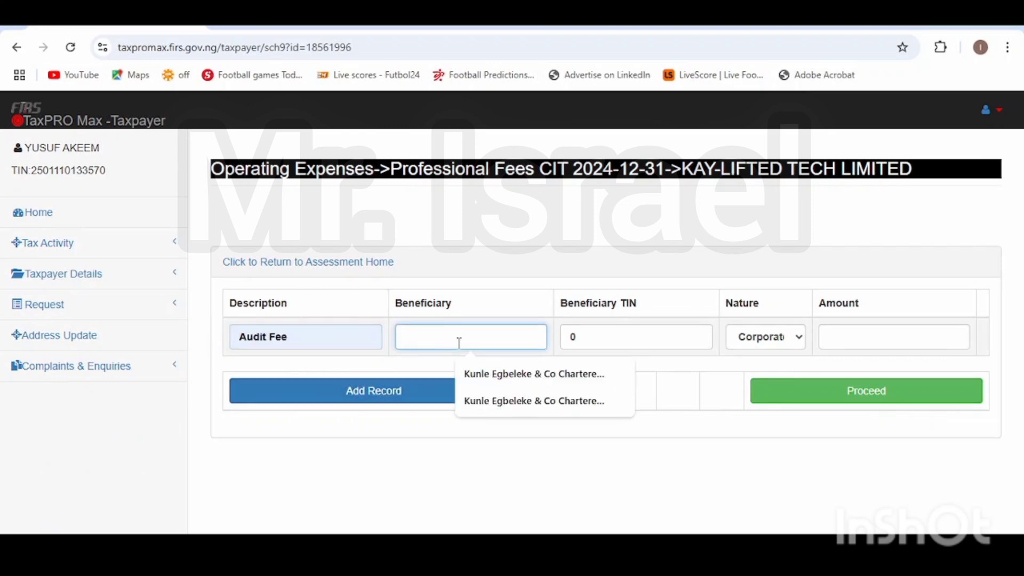
{"action": "left_click", "coordinate": [510, 385]}
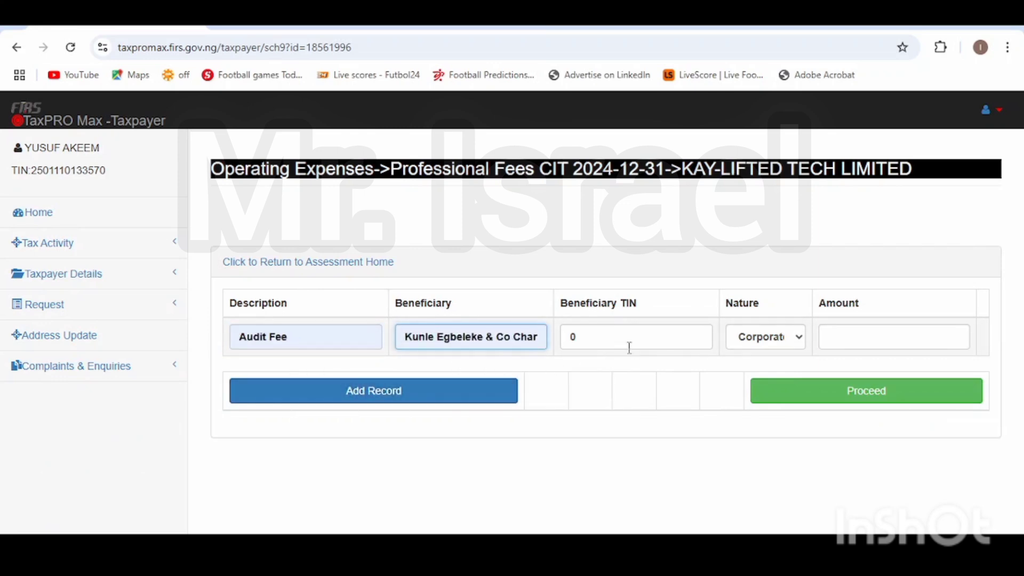
{"action": "left_click", "coordinate": [795, 341]}
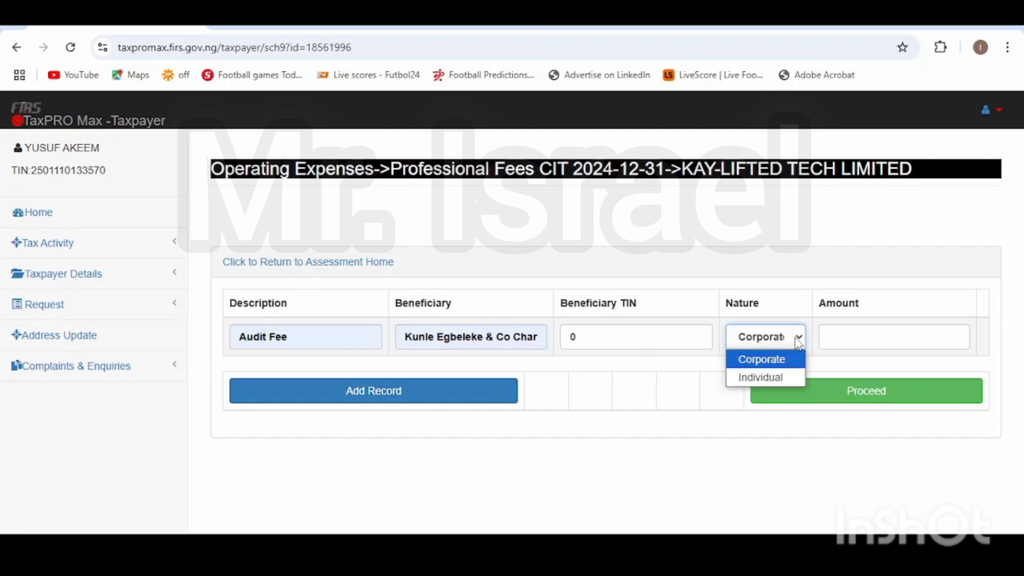
{"action": "left_click", "coordinate": [772, 377]}
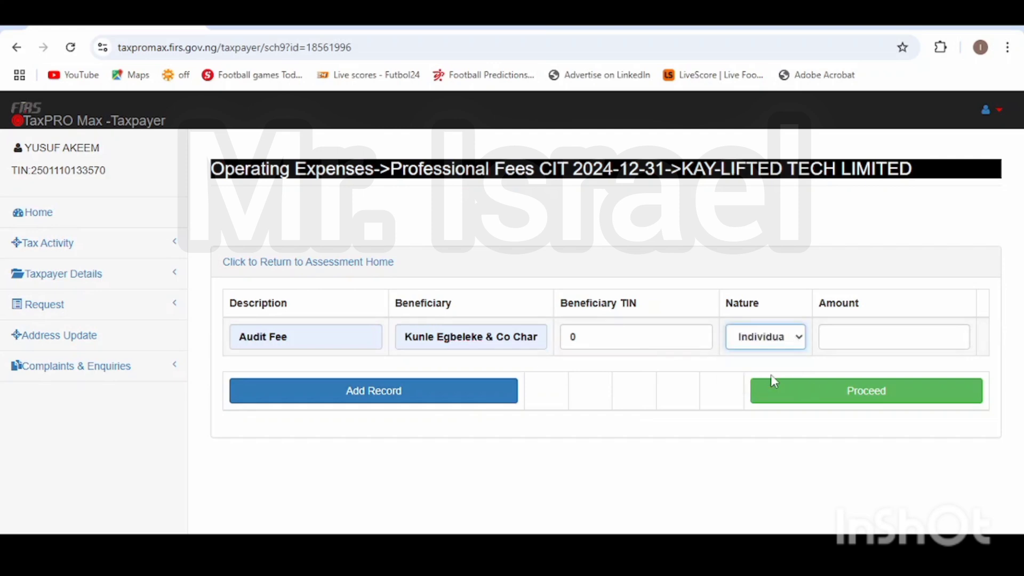
{"action": "left_click", "coordinate": [857, 339]}
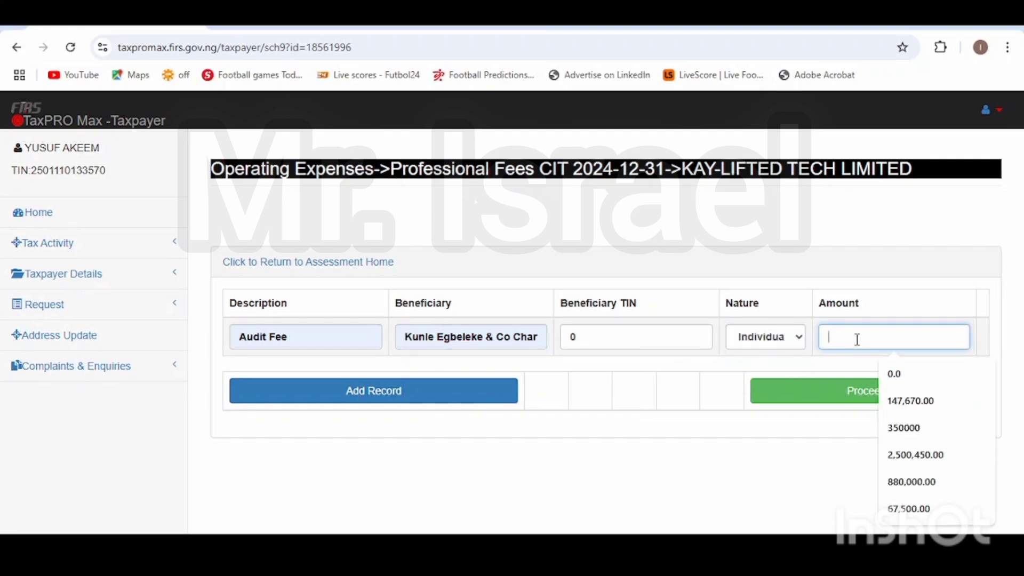
{"action": "type", "text": "50000"}
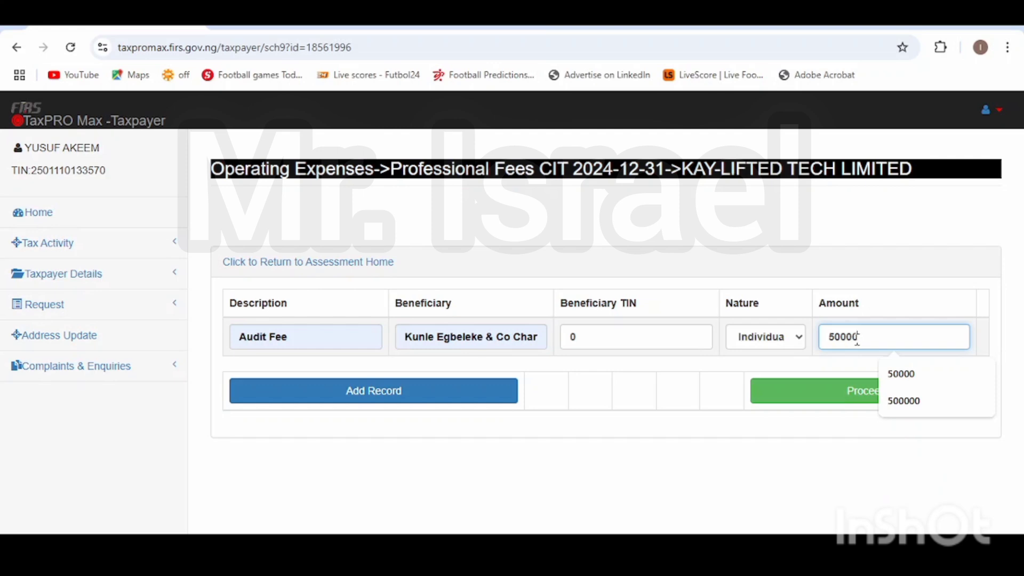
{"action": "left_click", "coordinate": [495, 401]}
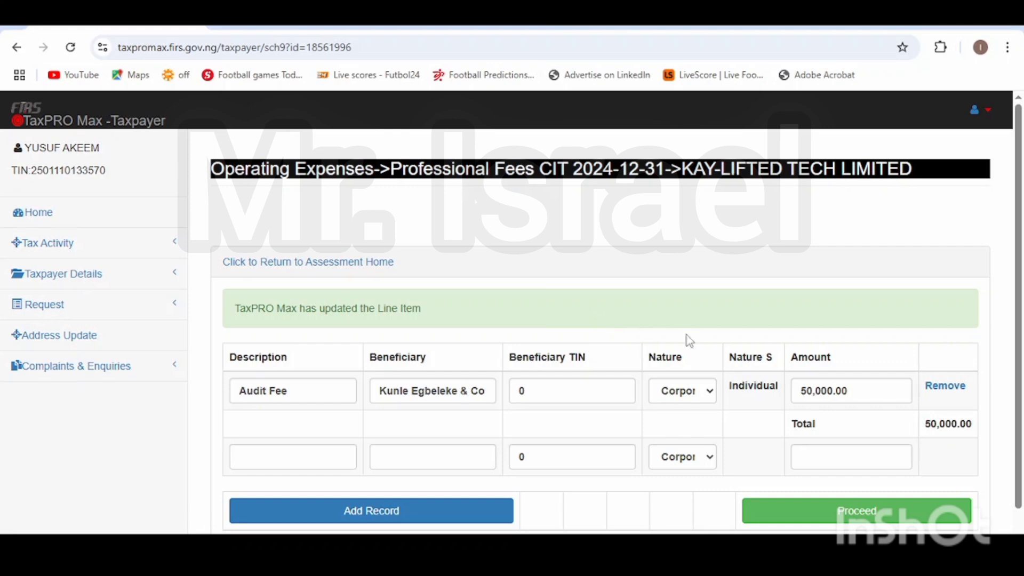
{"action": "scroll", "coordinate": [705, 363], "scroll_direction": "down", "scroll_amount": 1}
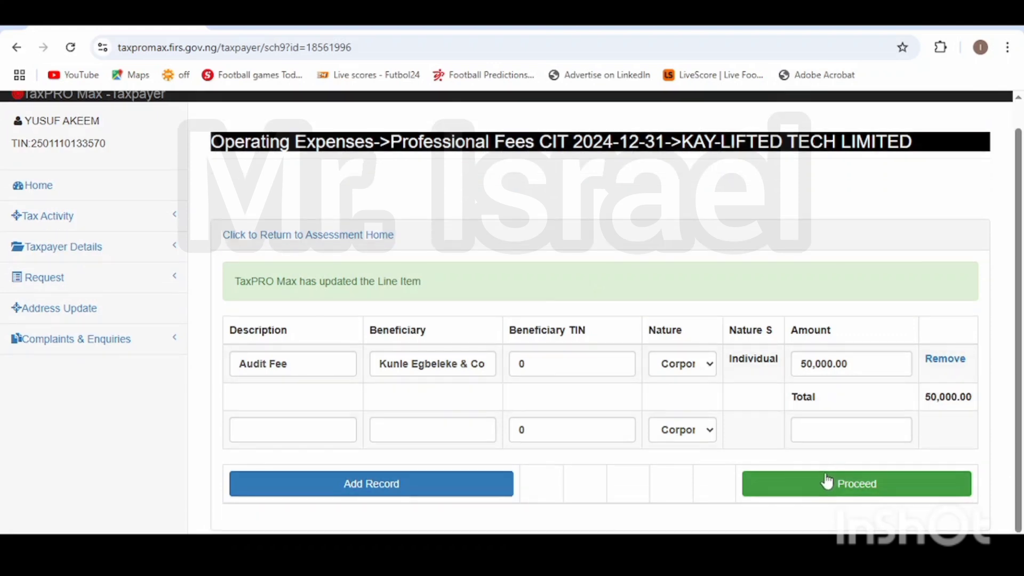
{"action": "left_click", "coordinate": [841, 486]}
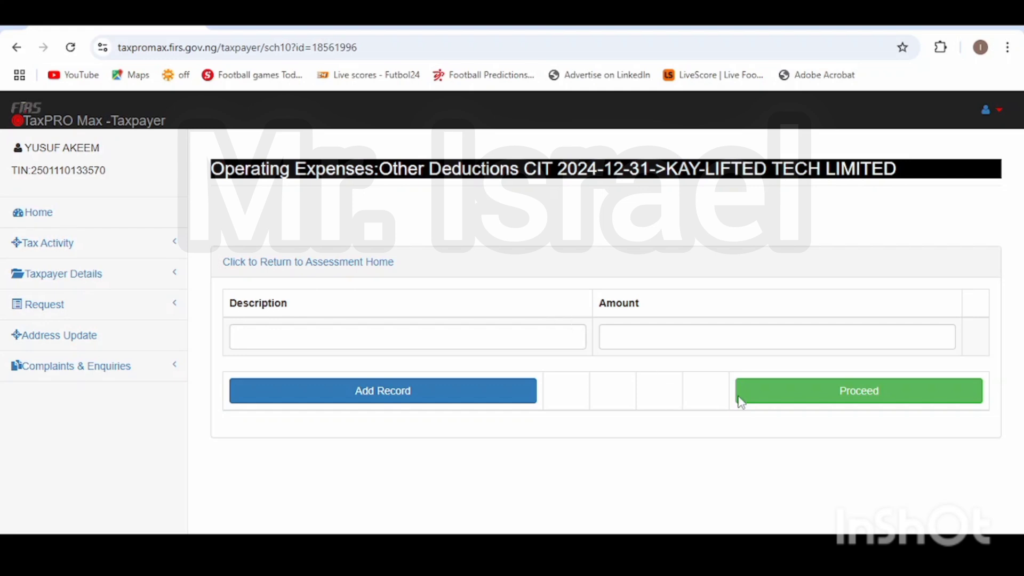
Step: Proceed past Other Deductions without a record and submit the Operating Expenses summary with every editable amount left at 0
{"action": "left_click", "coordinate": [796, 393]}
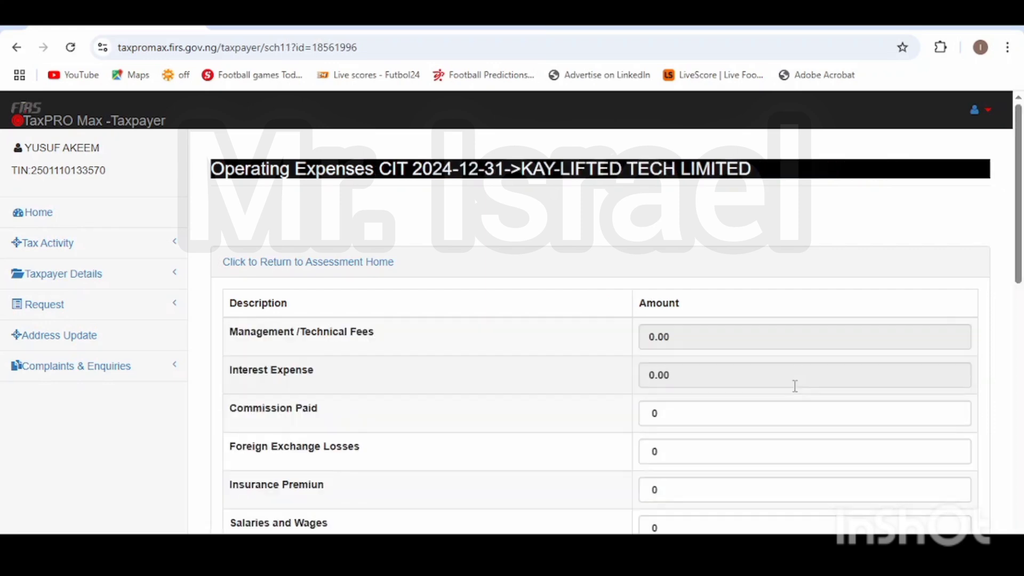
{"action": "scroll", "coordinate": [540, 373], "scroll_direction": "down", "scroll_amount": 5}
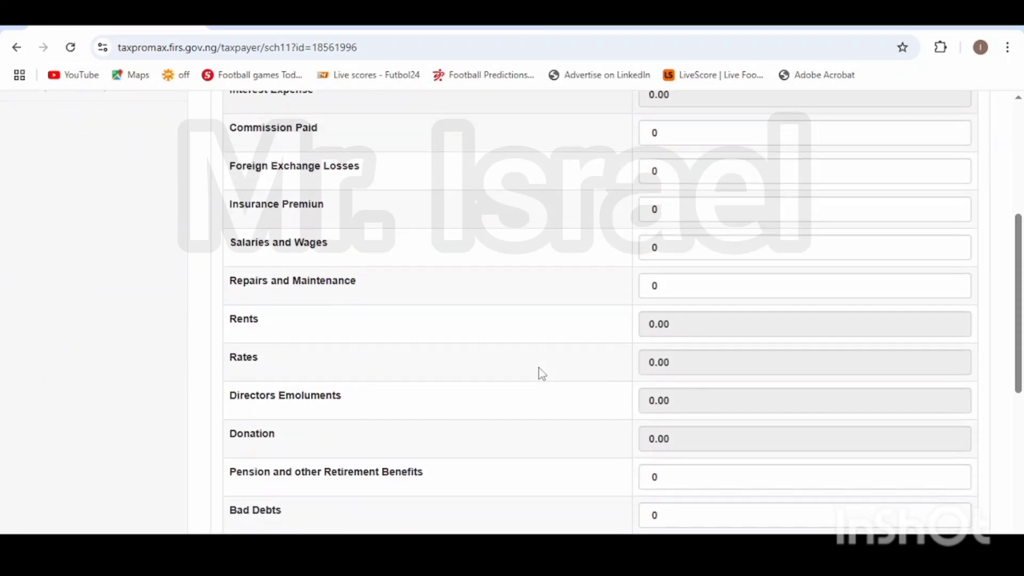
{"action": "scroll", "coordinate": [539, 368], "scroll_direction": "down", "scroll_amount": 6}
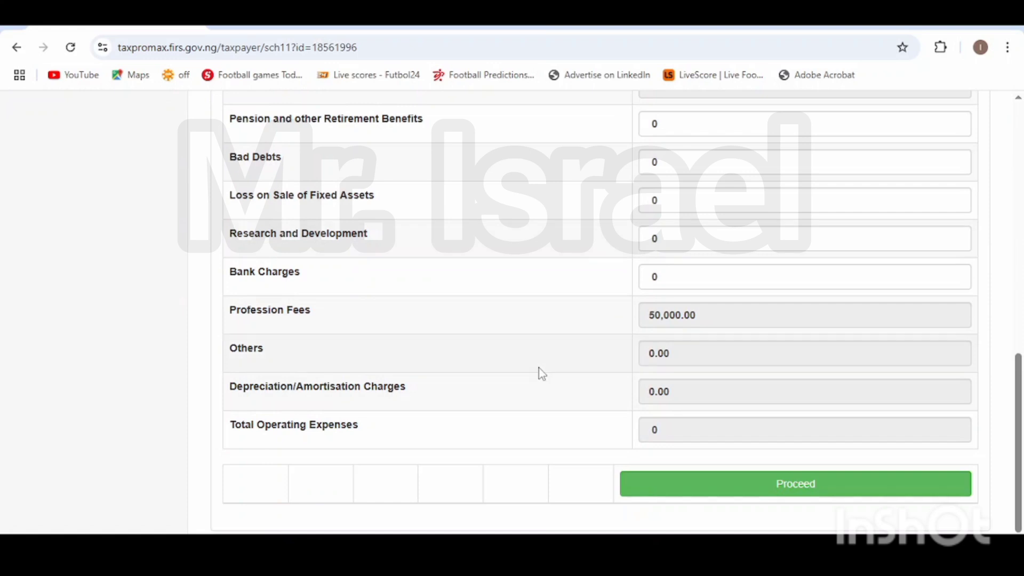
{"action": "left_click", "coordinate": [747, 490]}
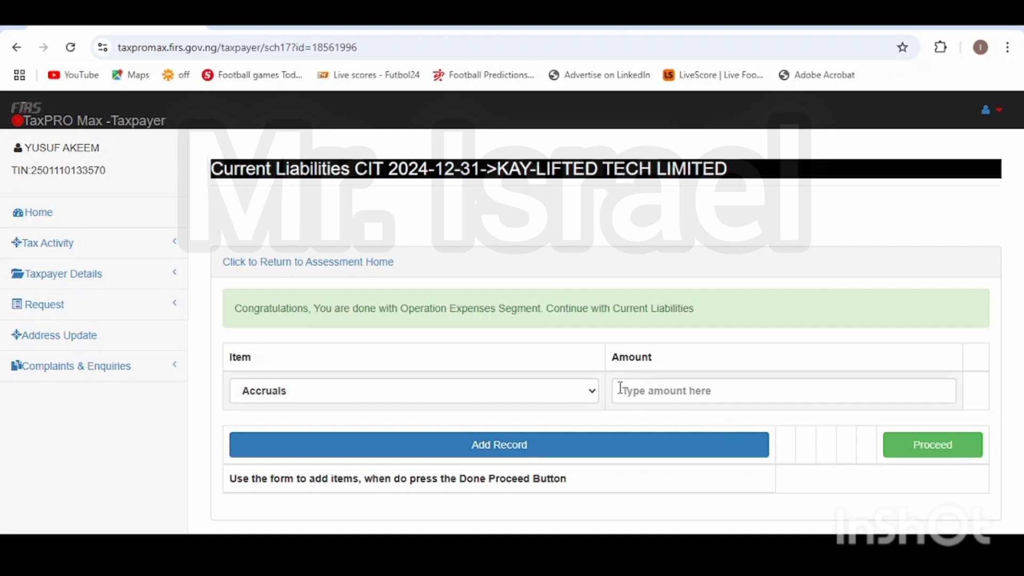
Step: Add an Account Payable record of 50000 and submit the Current Liabilities schedule
{"action": "left_click", "coordinate": [592, 392]}
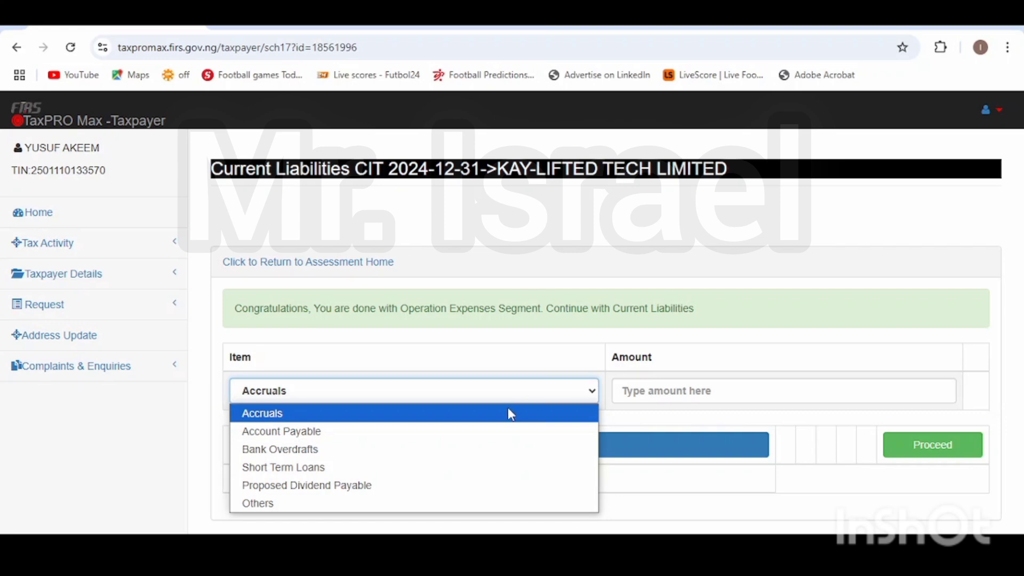
{"action": "left_click", "coordinate": [301, 431]}
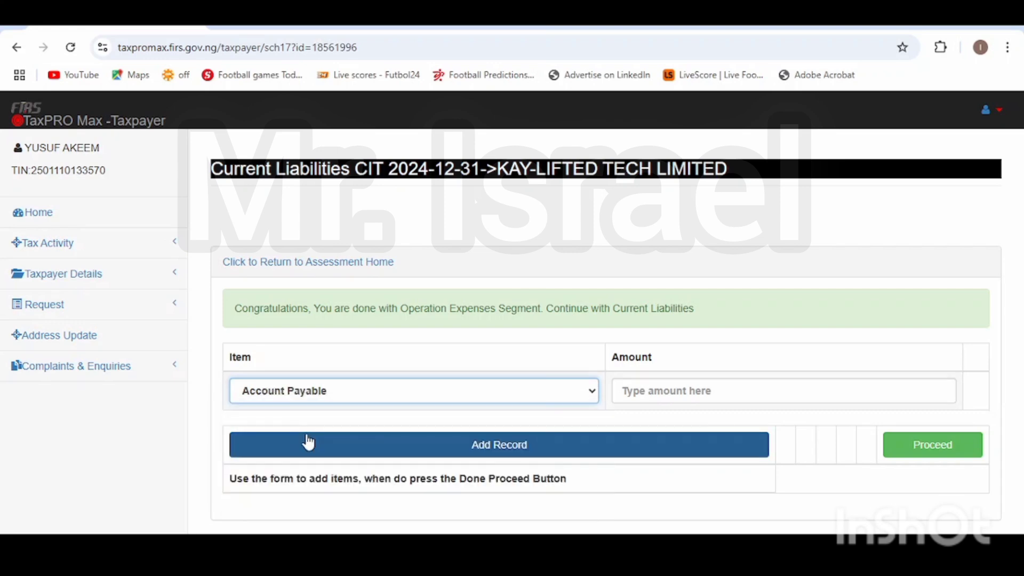
{"action": "left_click", "coordinate": [648, 390]}
{"action": "type", "text": "50000"}
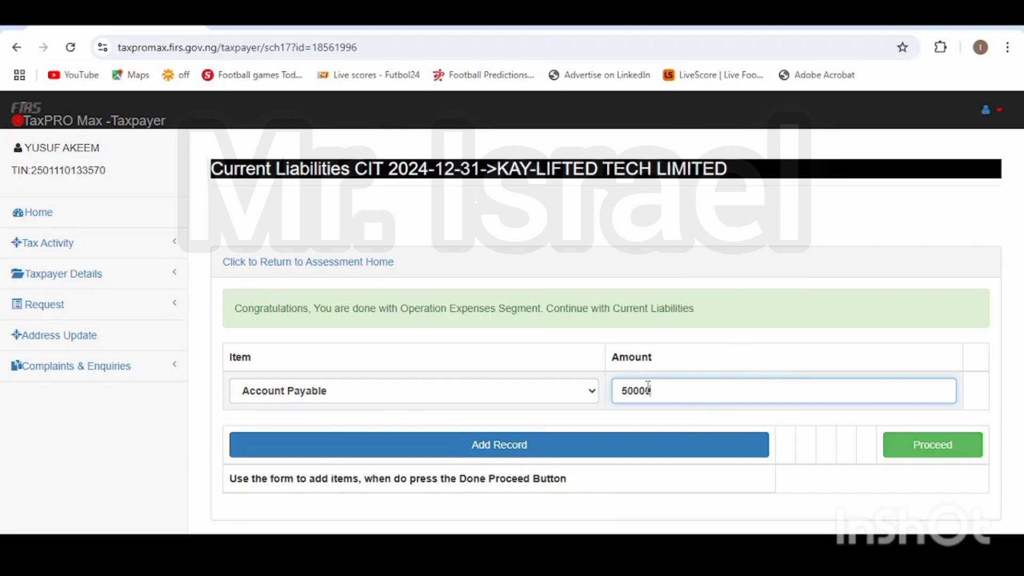
{"action": "left_click", "coordinate": [539, 451]}
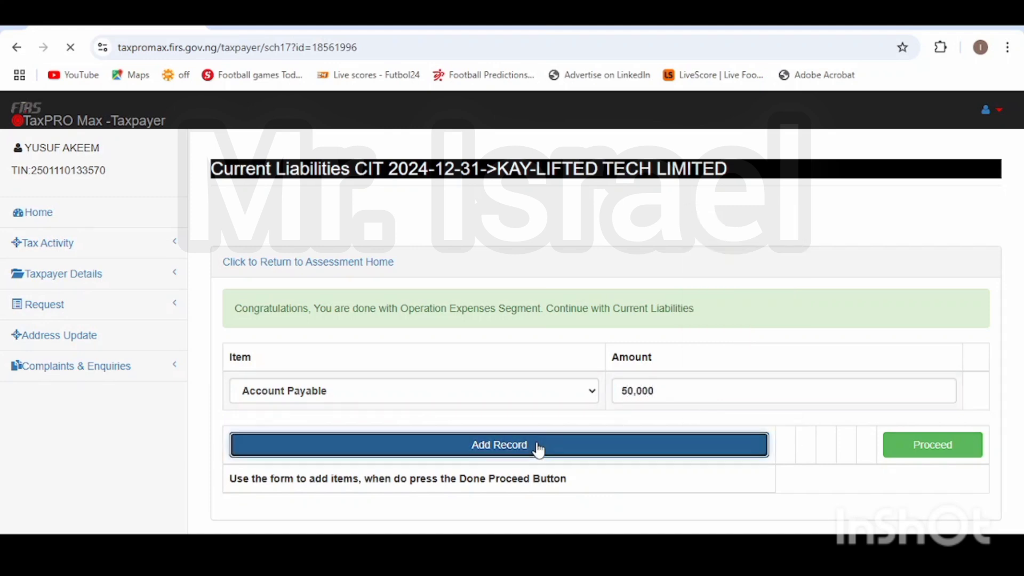
{"action": "scroll", "coordinate": [701, 397], "scroll_direction": "down", "scroll_amount": 1}
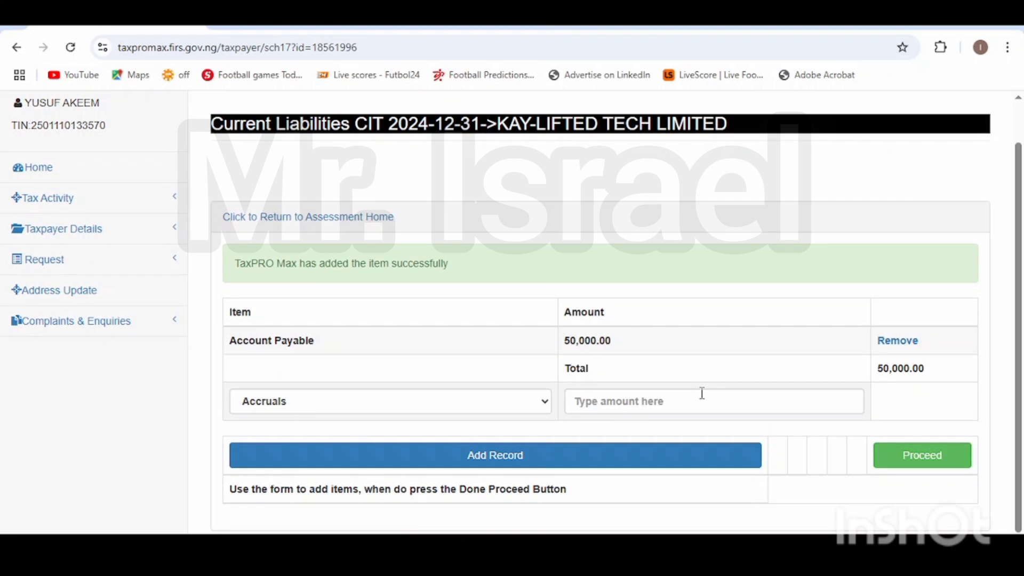
{"action": "left_click", "coordinate": [926, 458]}
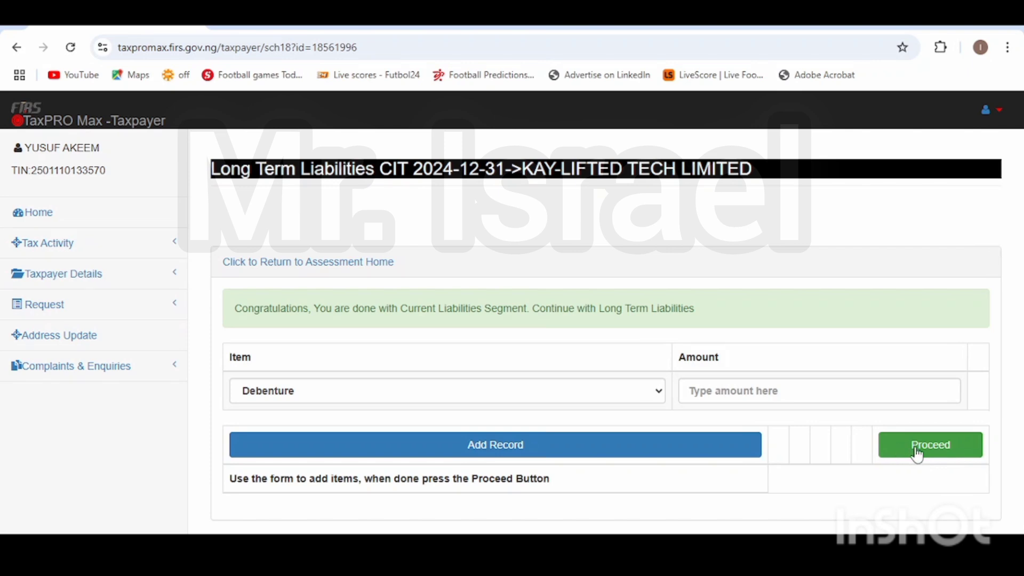
Step: Skip Long Term Liabilities without a record and add an Authorised Local Equity item with ordinary shares of 1,000,000 to the Ownership/Capital Structure
{"action": "left_click", "coordinate": [915, 453]}
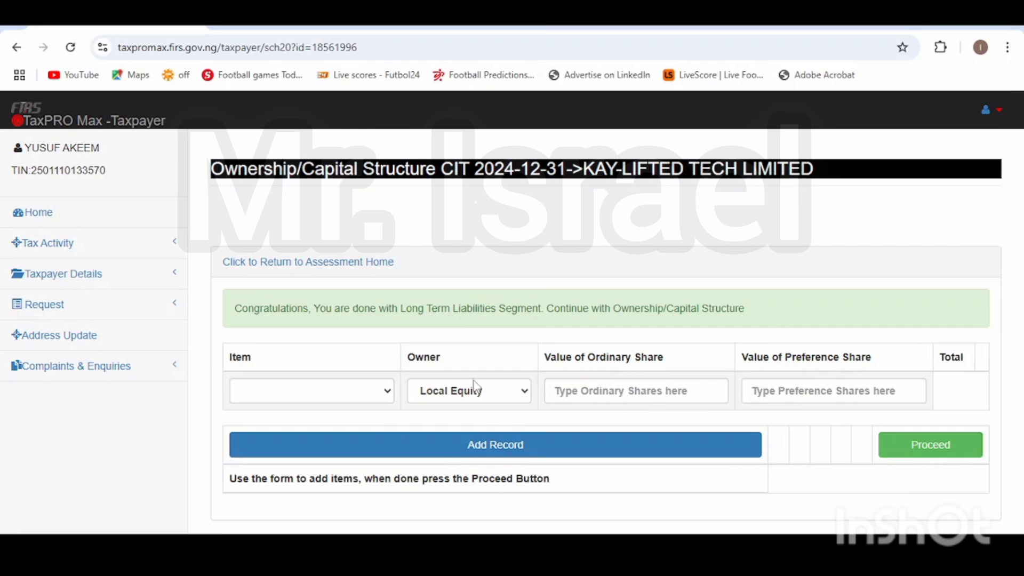
{"action": "left_click", "coordinate": [337, 394]}
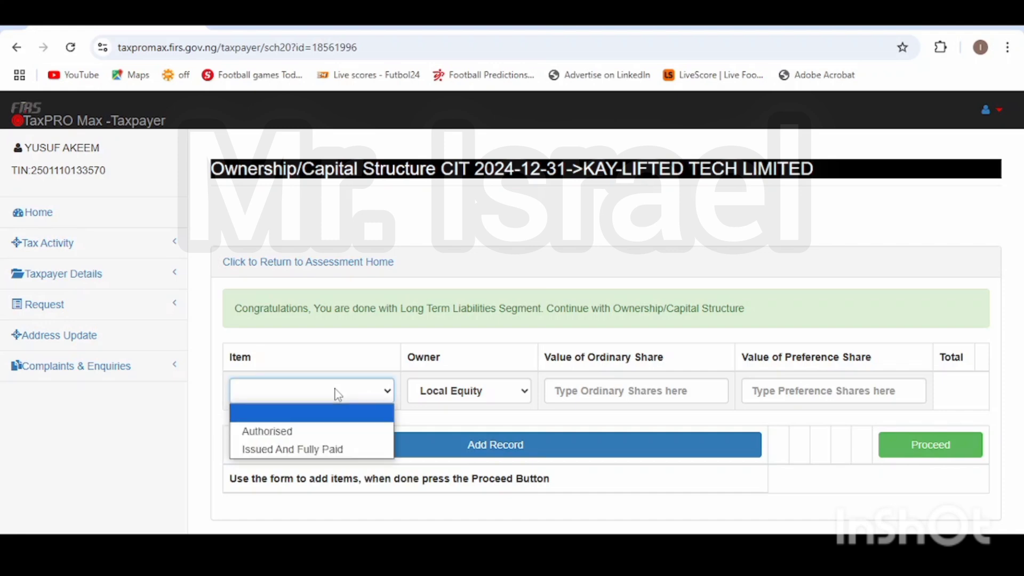
{"action": "left_click", "coordinate": [289, 433]}
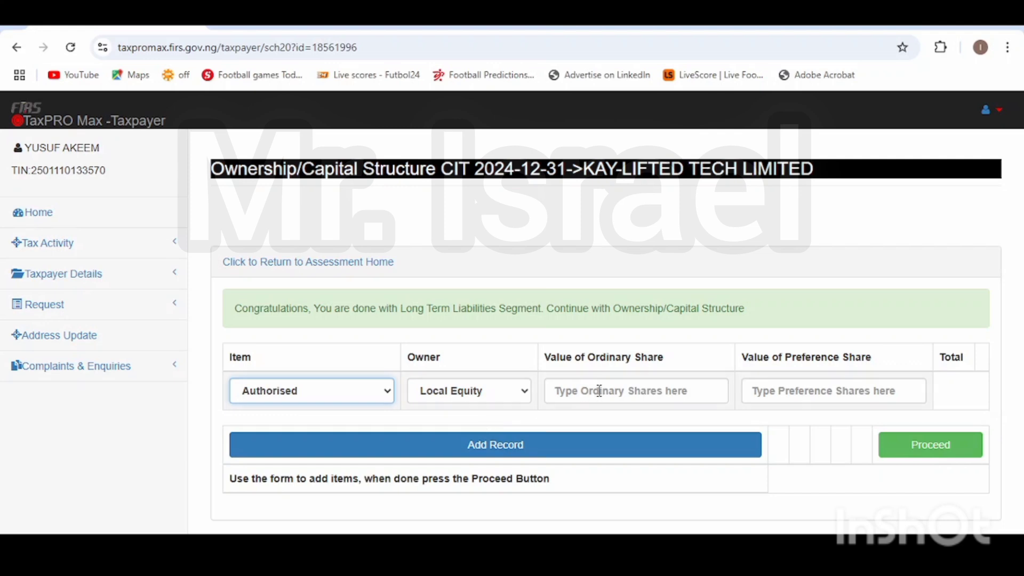
{"action": "left_click", "coordinate": [600, 390]}
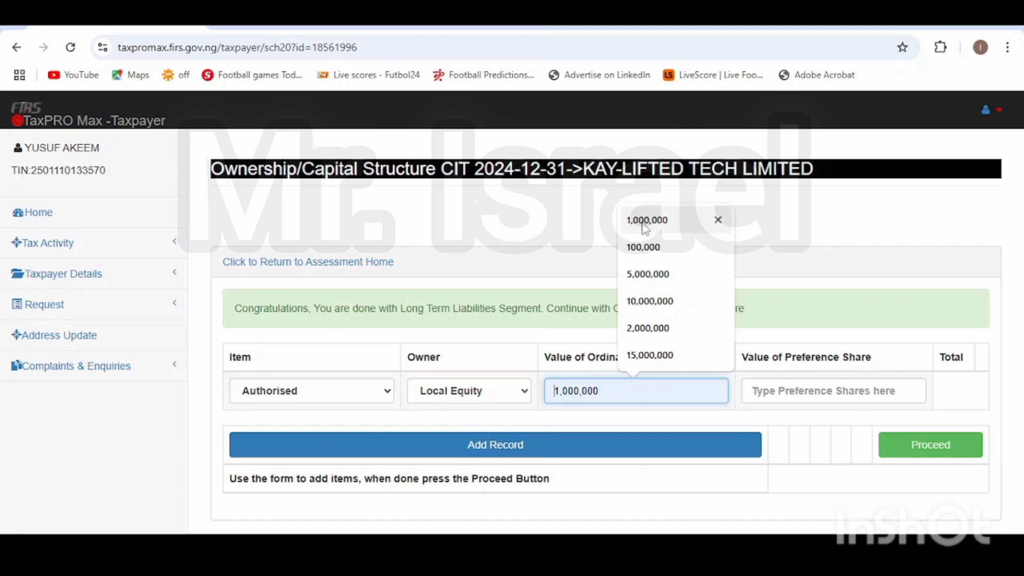
{"action": "left_click", "coordinate": [645, 226]}
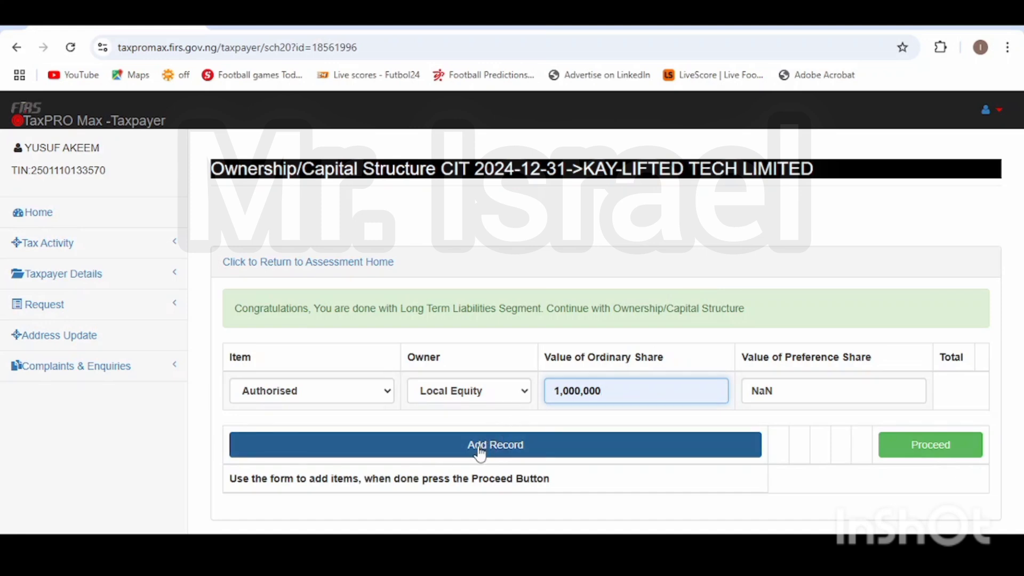
{"action": "left_click", "coordinate": [480, 454]}
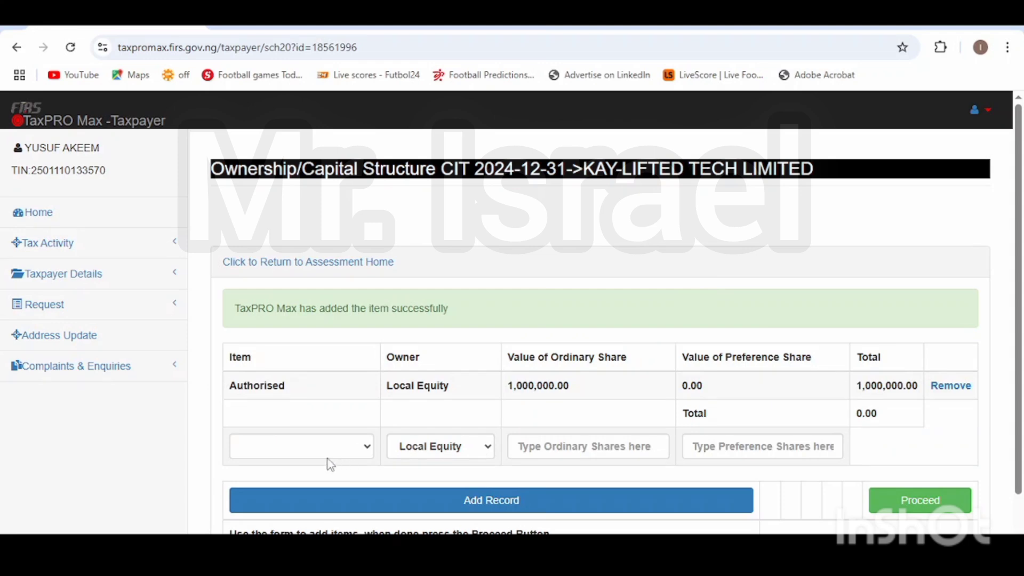
Step: Add an Issued And Fully Paid Local Equity item with ordinary shares of 1,000,000 and submit the Ownership/Capital Structure schedule
{"action": "left_click", "coordinate": [311, 455]}
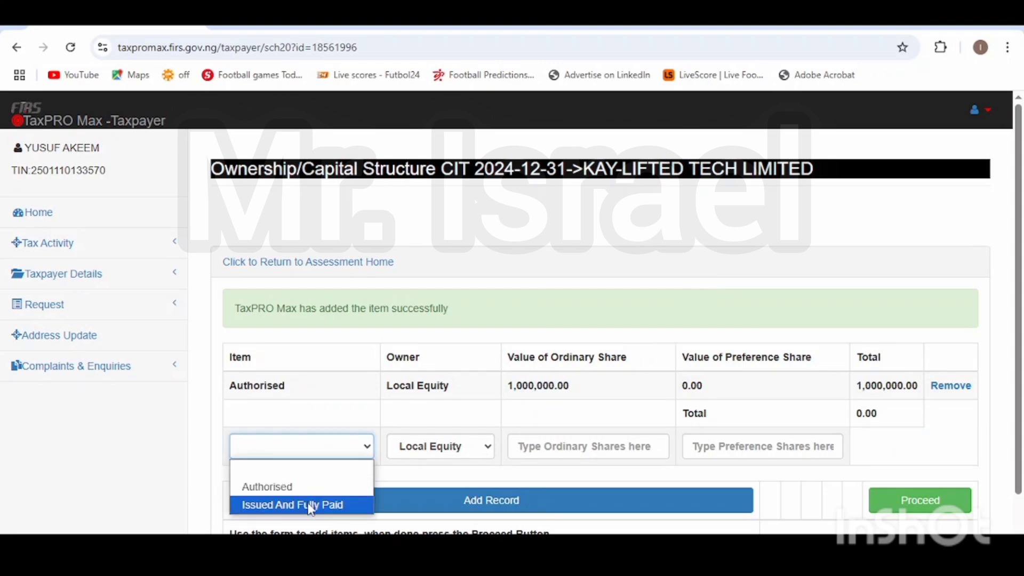
{"action": "left_click", "coordinate": [311, 503]}
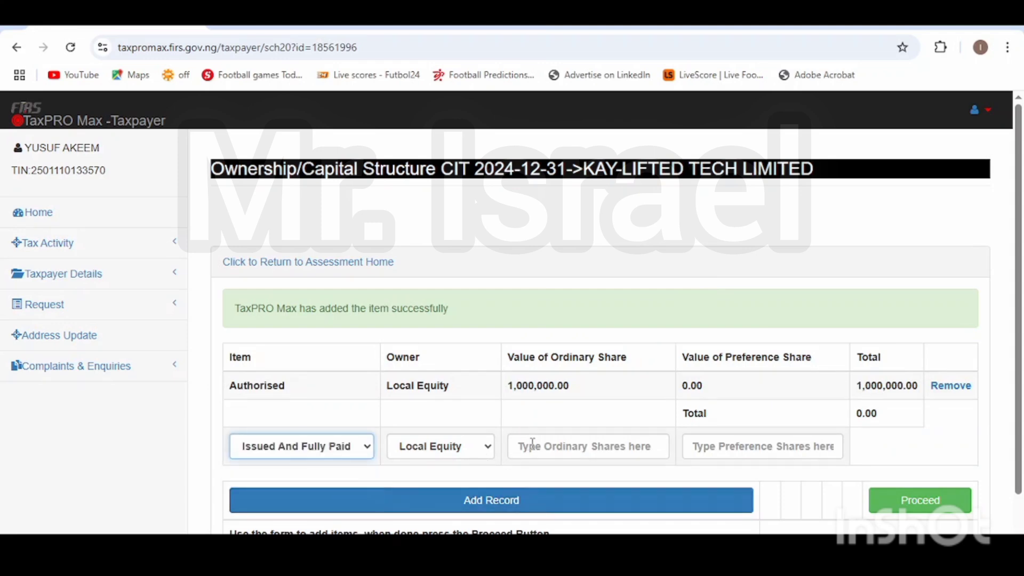
{"action": "left_click", "coordinate": [535, 444]}
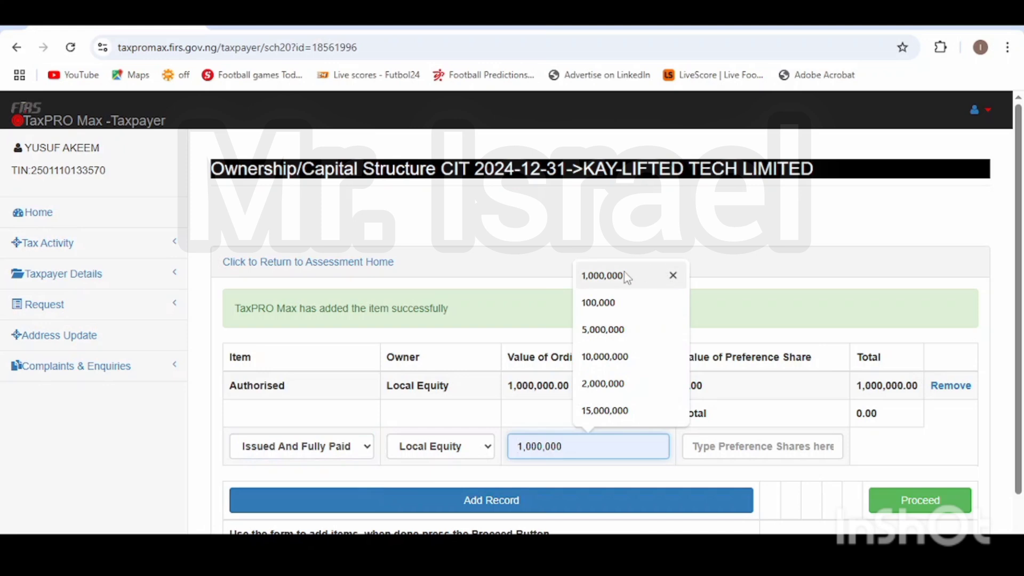
{"action": "left_click", "coordinate": [605, 282]}
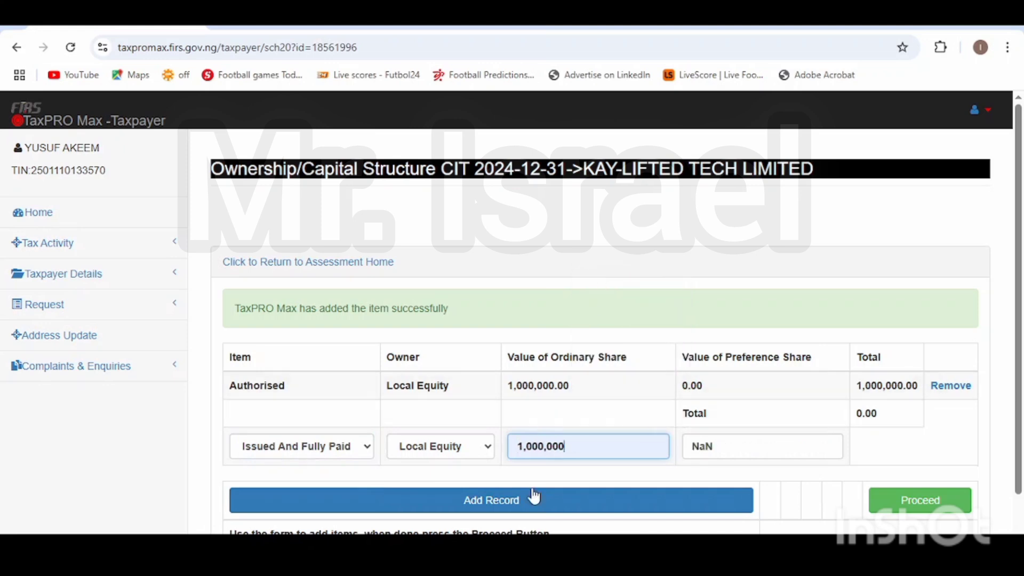
{"action": "left_click", "coordinate": [530, 502]}
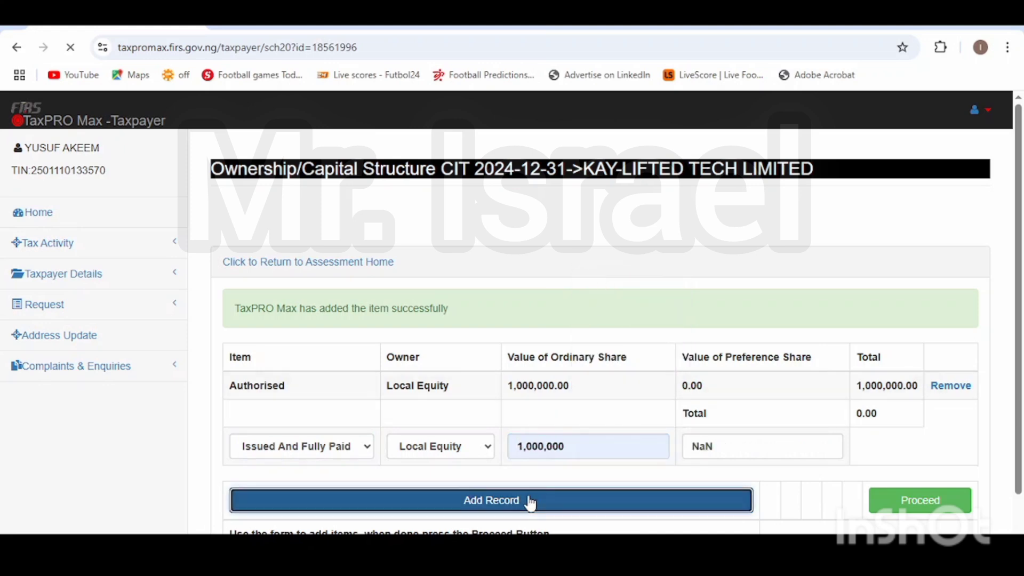
{"action": "scroll", "coordinate": [688, 411], "scroll_direction": "down", "scroll_amount": 1}
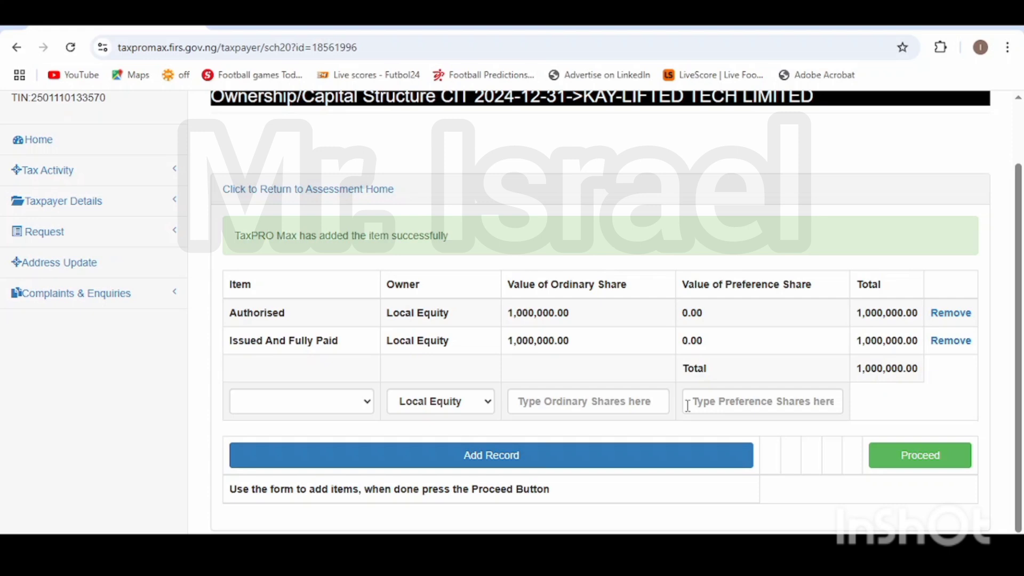
{"action": "left_click", "coordinate": [919, 459]}
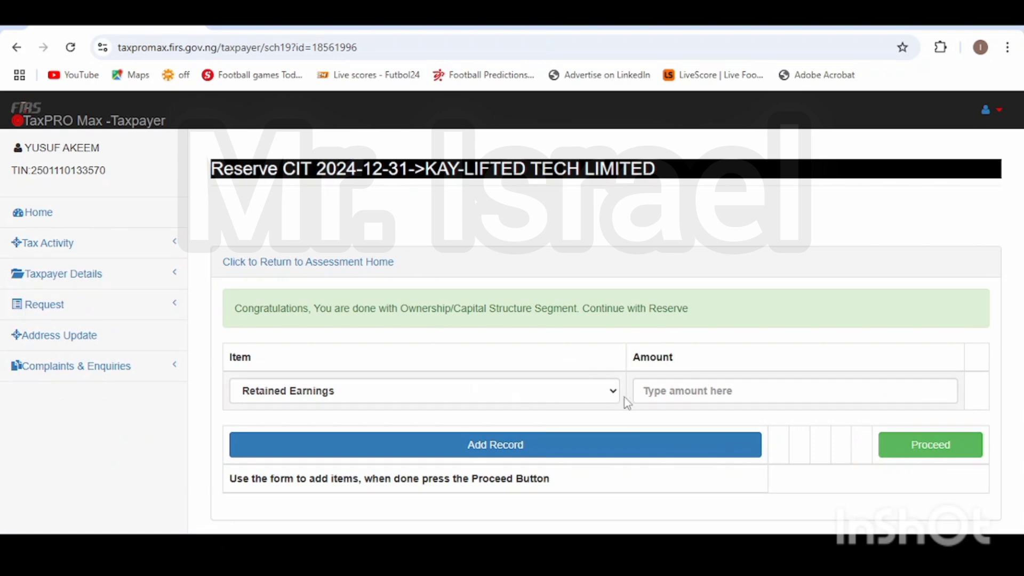
Step: Add a Retained Earnings record of -49894 and submit the Reserve schedule
{"action": "left_click", "coordinate": [692, 396]}
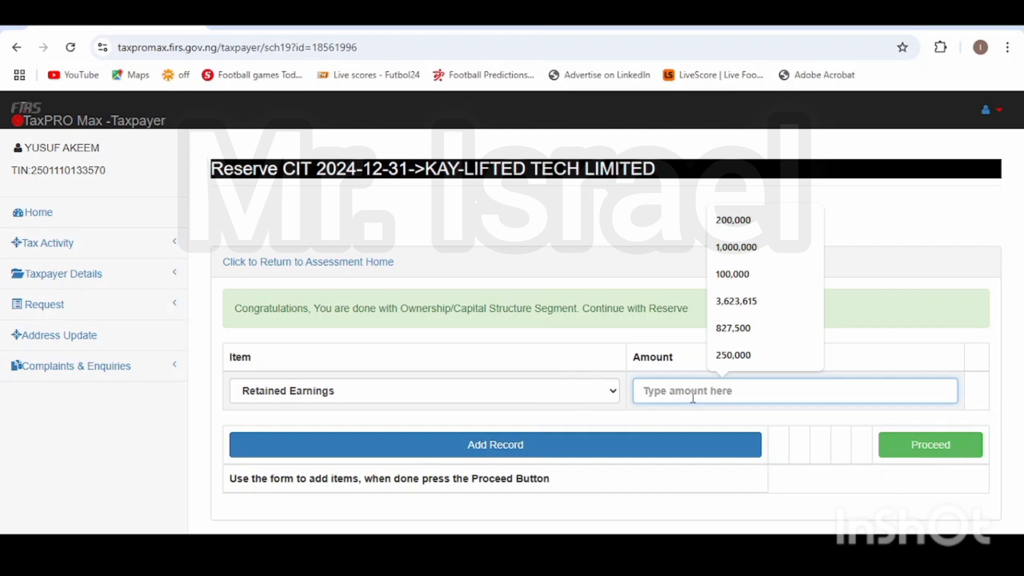
{"action": "type", "text": "-"}
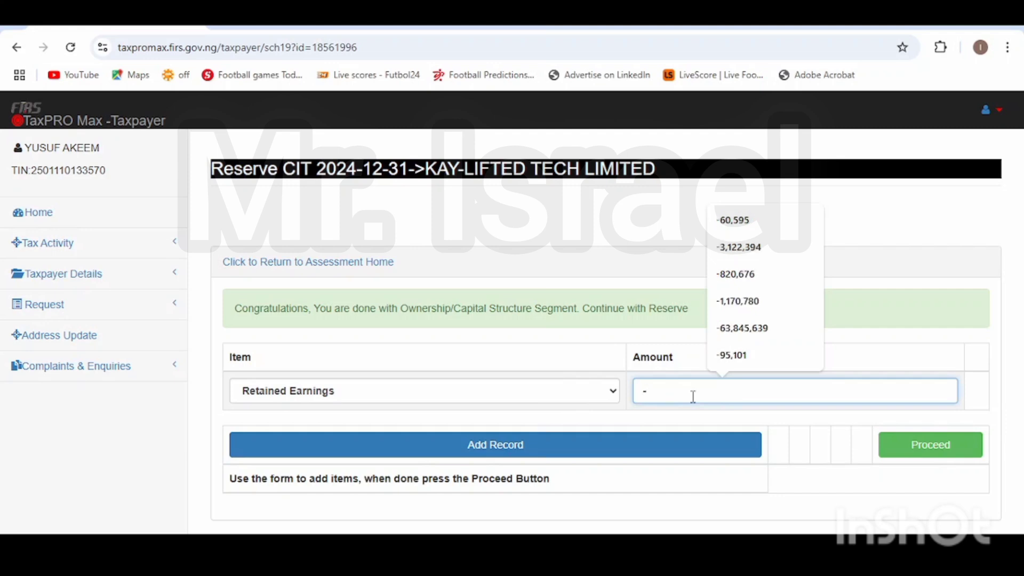
{"action": "type", "text": "49"}
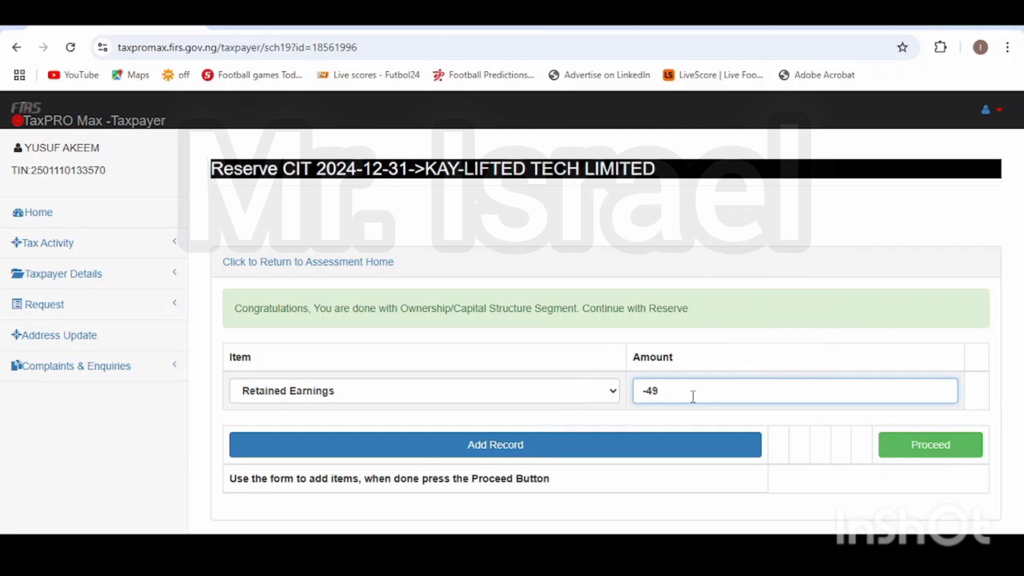
{"action": "type", "text": "894"}
{"action": "left_click", "coordinate": [497, 451]}
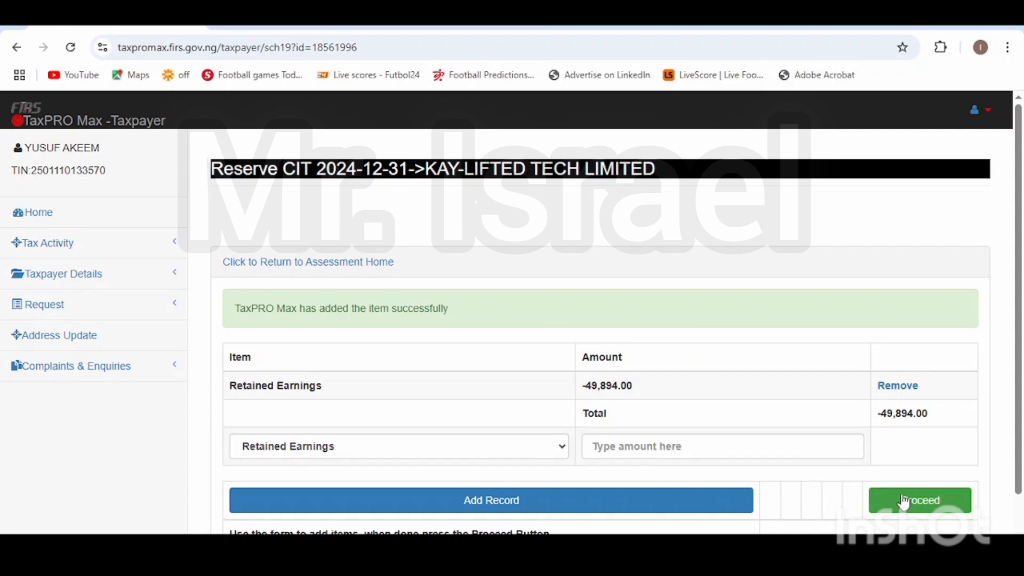
{"action": "left_click", "coordinate": [904, 501]}
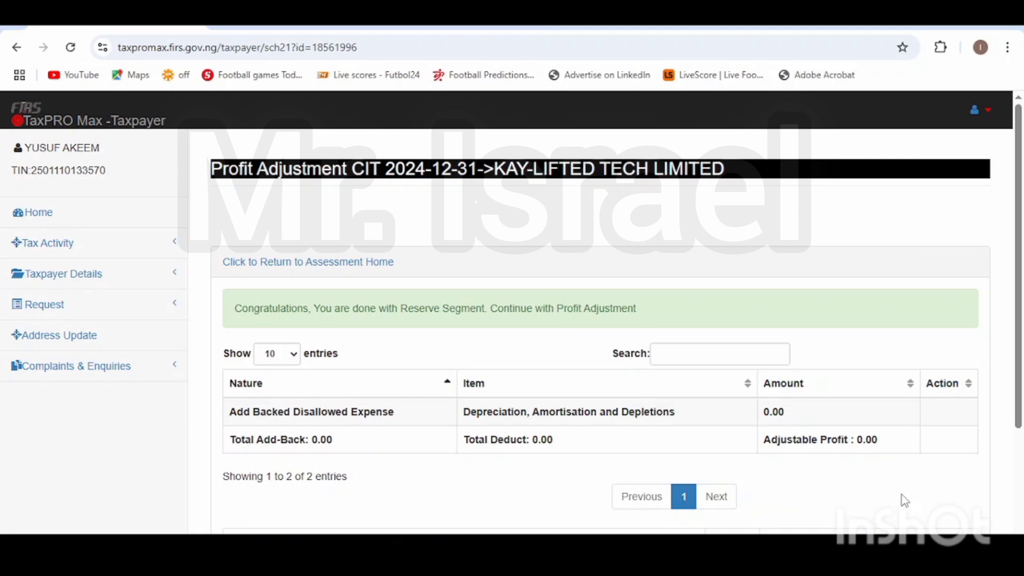
Step: Proceed past the Profit Adjustment and Balancing Adjustment schedules without adding any record
{"action": "scroll", "coordinate": [575, 431], "scroll_direction": "down", "scroll_amount": 3}
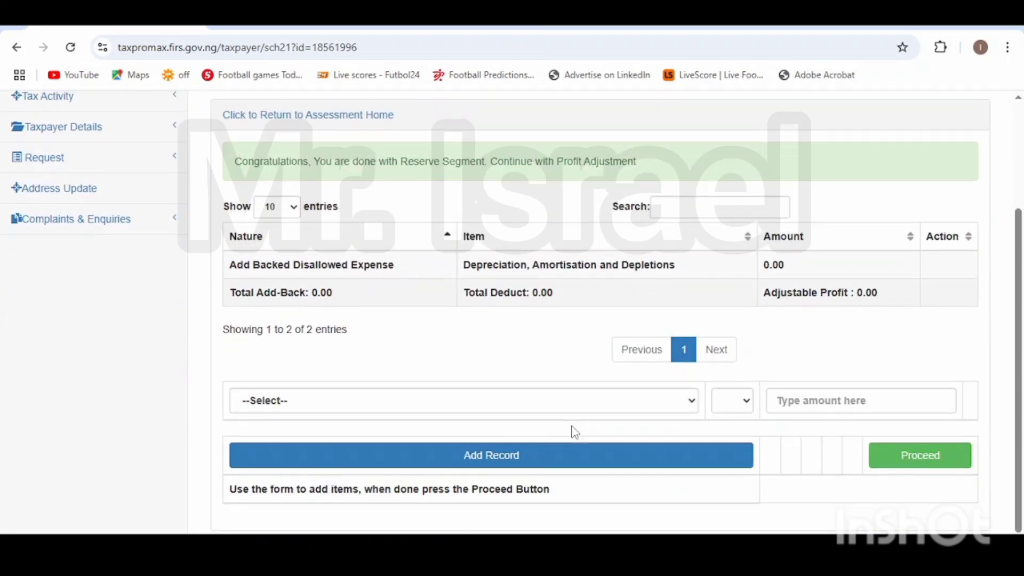
{"action": "left_click", "coordinate": [901, 462]}
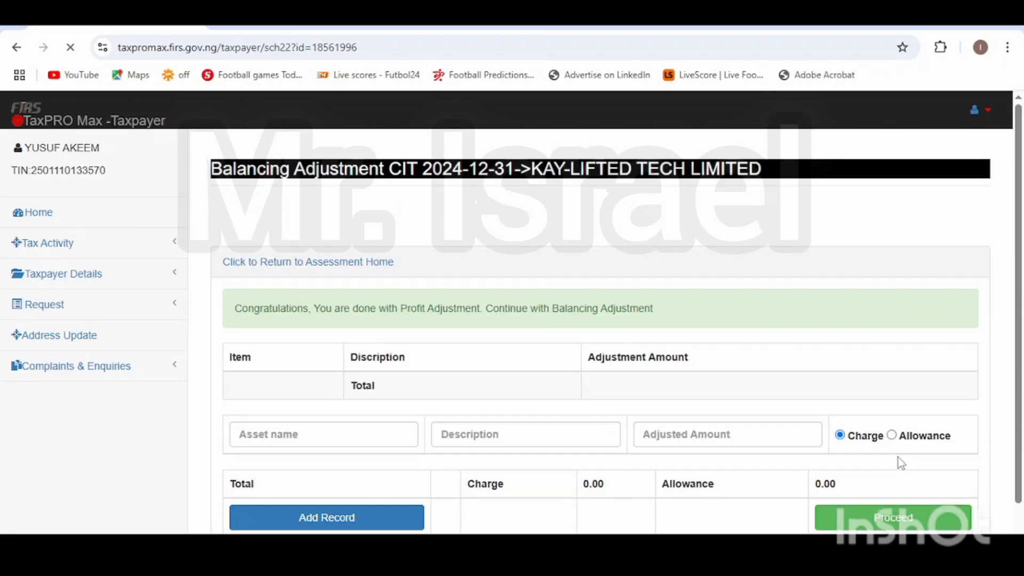
{"action": "scroll", "coordinate": [650, 395], "scroll_direction": "down", "scroll_amount": 1}
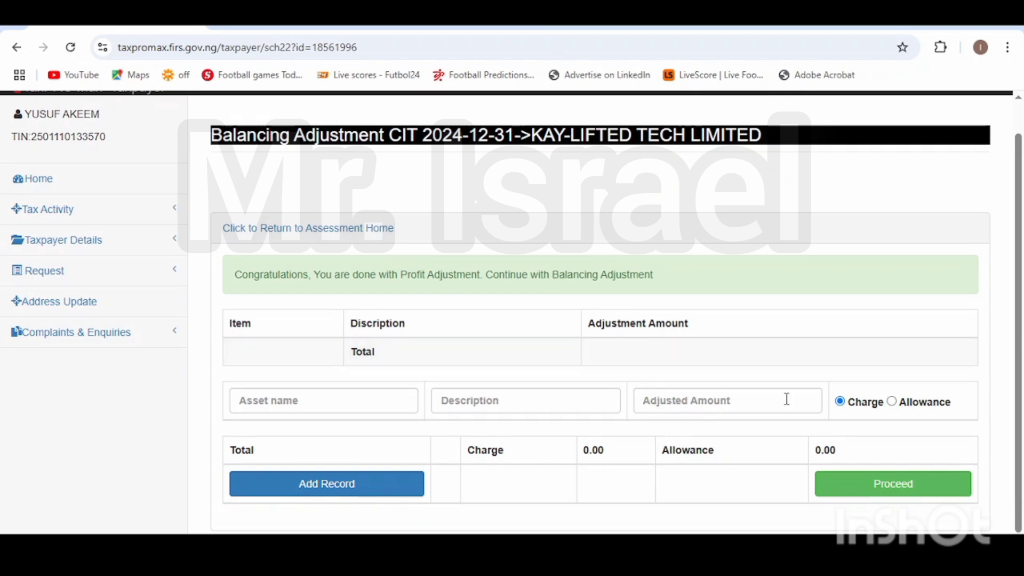
{"action": "left_click", "coordinate": [901, 495]}
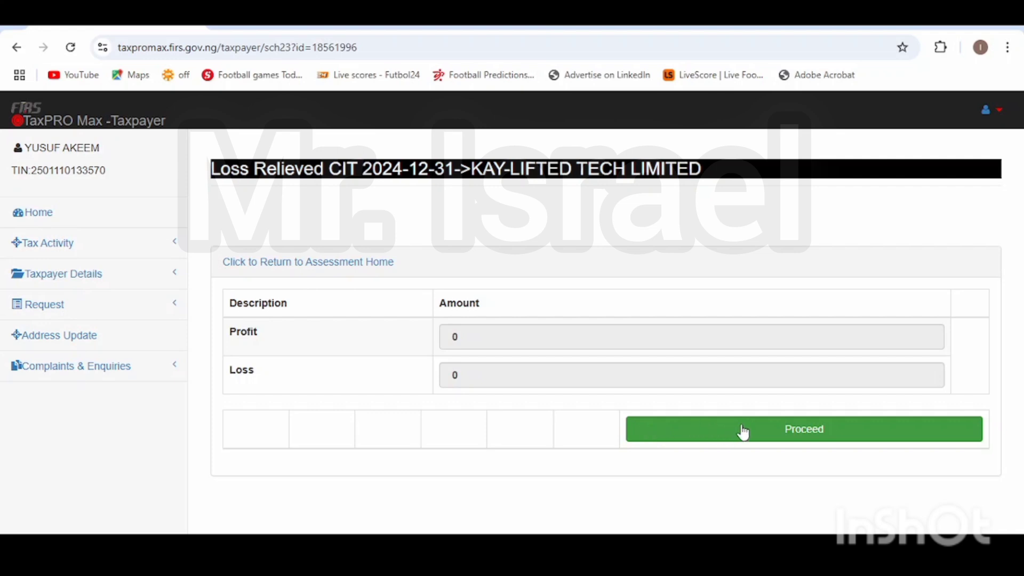
Step: Submit the Loss Relieved schedule and the Capital Allowance schedule, leaving the Rural Investment Allowance at 0 and adding no investment allowance
{"action": "left_click", "coordinate": [743, 432]}
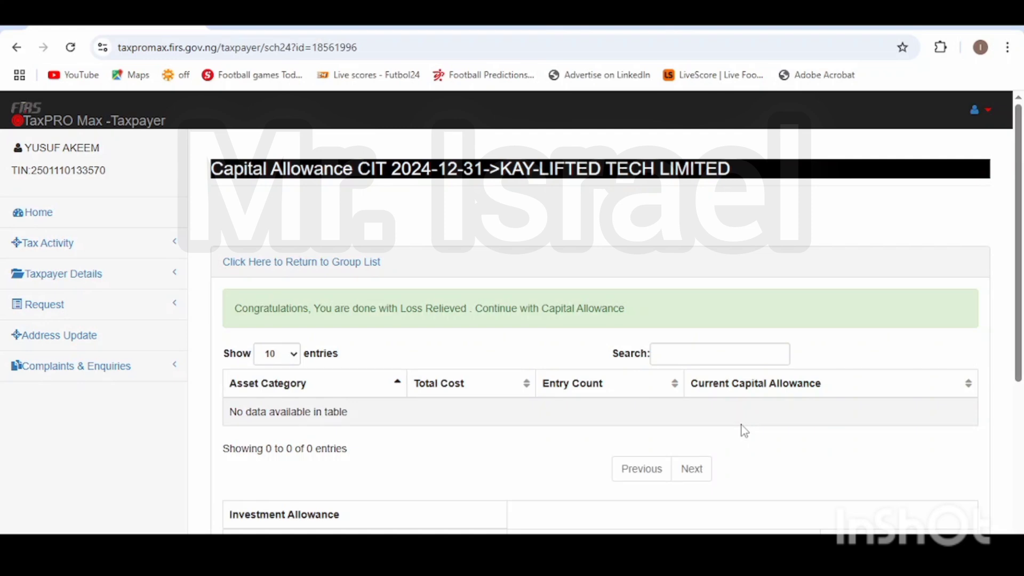
{"action": "scroll", "coordinate": [549, 460], "scroll_direction": "down", "scroll_amount": 5}
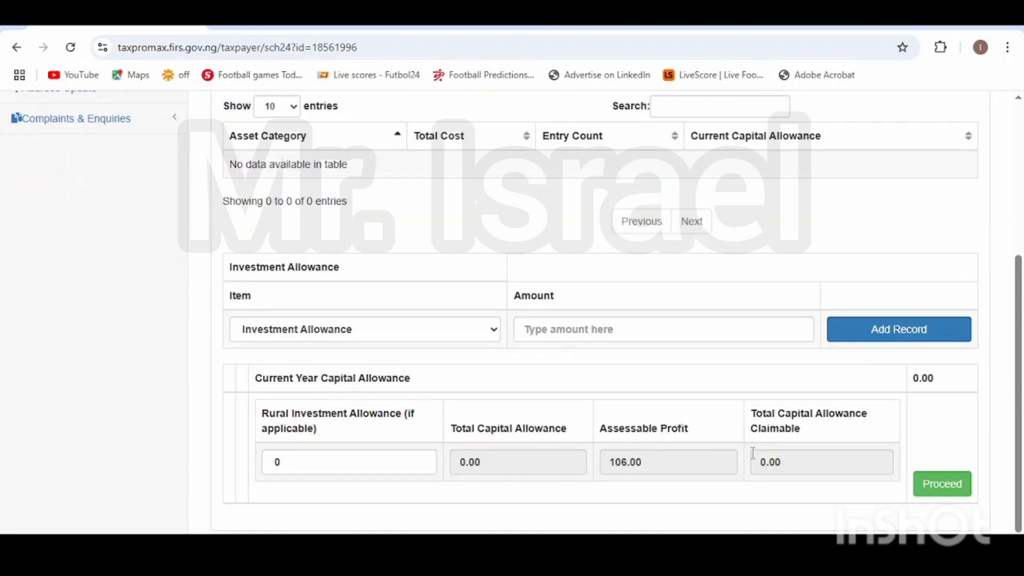
{"action": "left_click", "coordinate": [943, 488]}
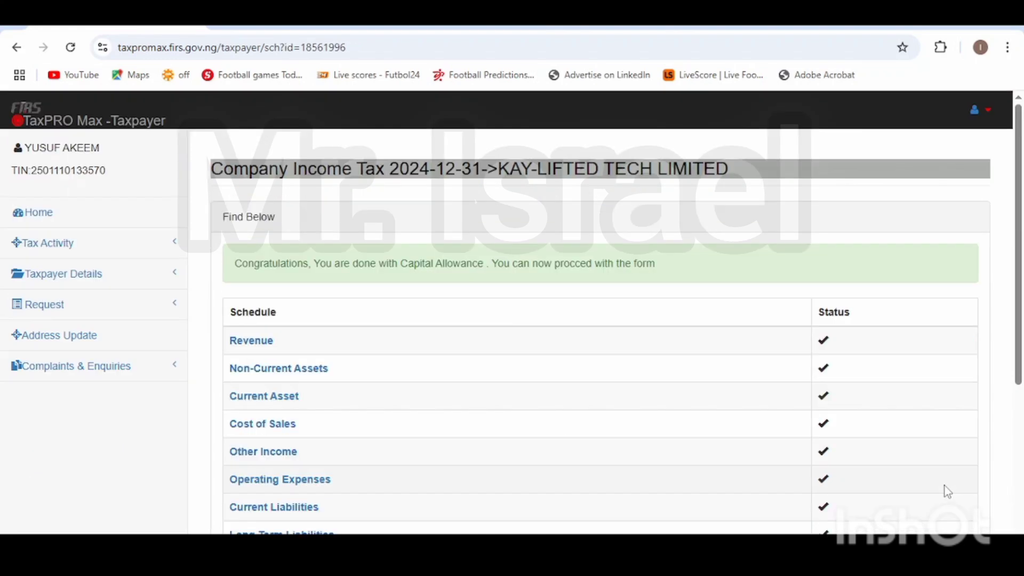
Step: Open the outstanding Companies Income Tax Form from the list of schedules
{"action": "scroll", "coordinate": [481, 437], "scroll_direction": "down", "scroll_amount": 2}
{"action": "scroll", "coordinate": [482, 437], "scroll_direction": "down", "scroll_amount": 2}
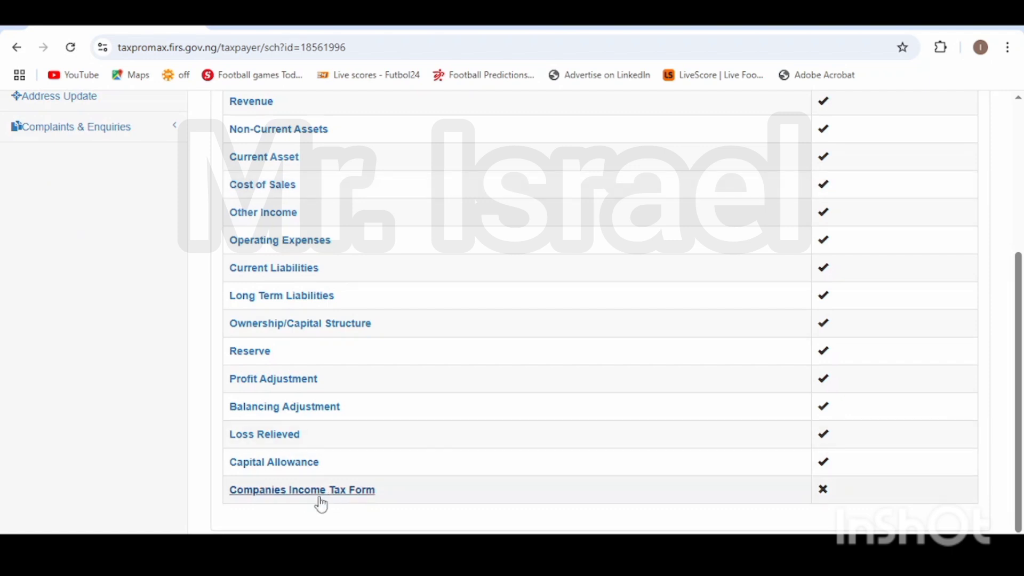
{"action": "left_click", "coordinate": [282, 494]}
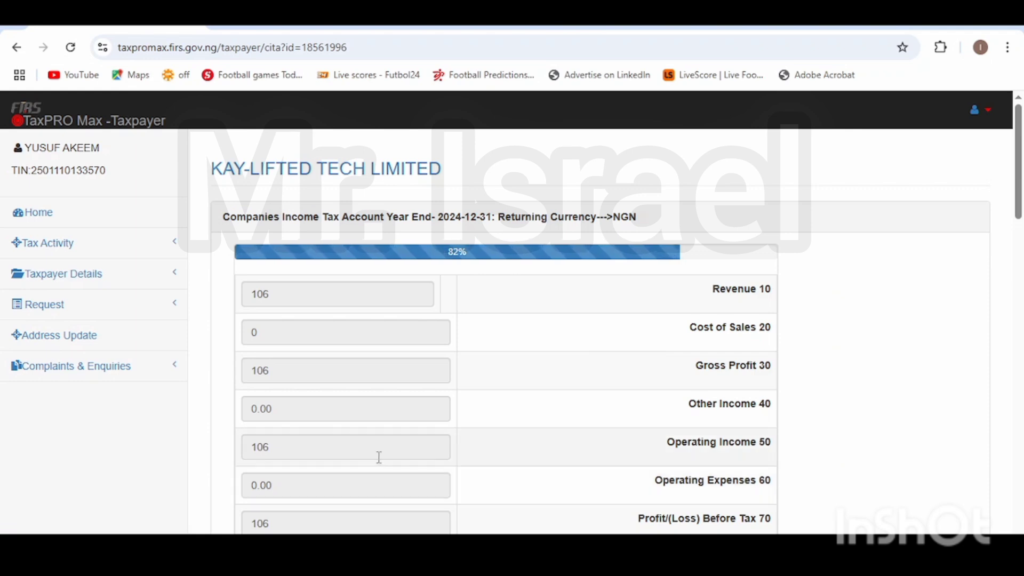
Step: Review the computed tax form from revenue, assets, liabilities and equity through to the individual taxes, penalty and total tax due
{"action": "scroll", "coordinate": [377, 456], "scroll_direction": "down", "scroll_amount": 3}
{"action": "scroll", "coordinate": [377, 457], "scroll_direction": "down", "scroll_amount": 4}
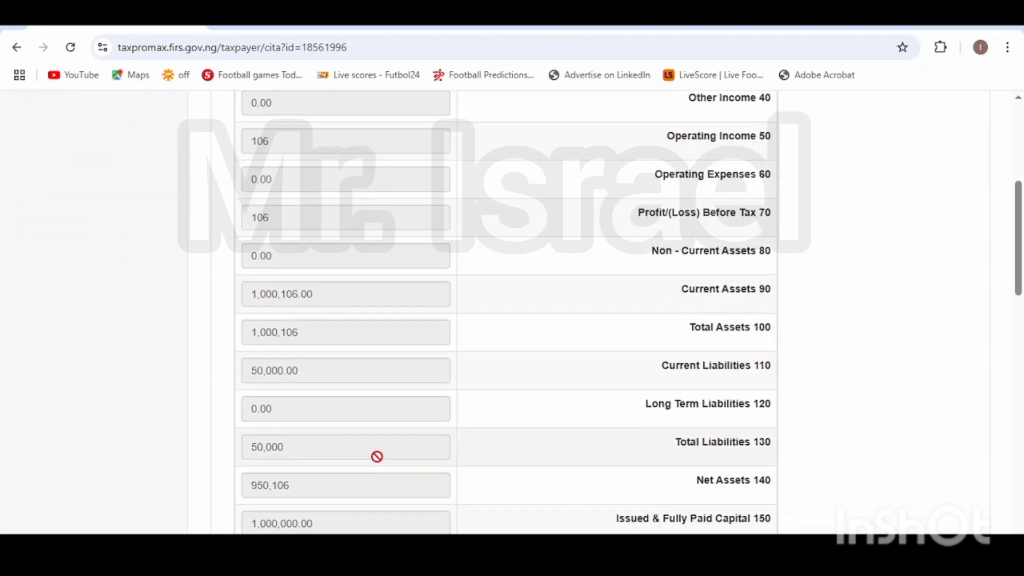
{"action": "scroll", "coordinate": [379, 463], "scroll_direction": "down", "scroll_amount": 2}
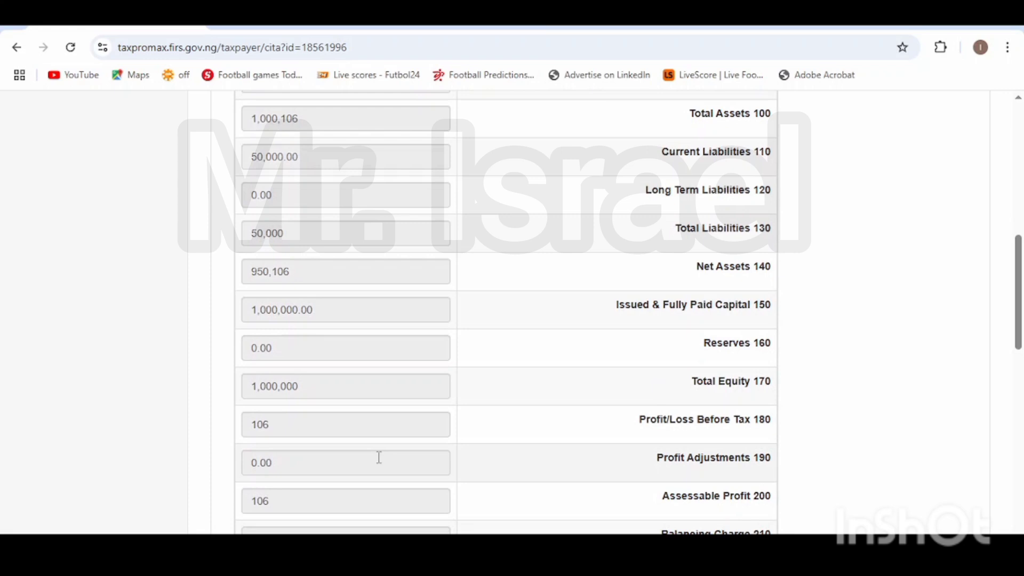
{"action": "scroll", "coordinate": [379, 457], "scroll_direction": "down", "scroll_amount": 2}
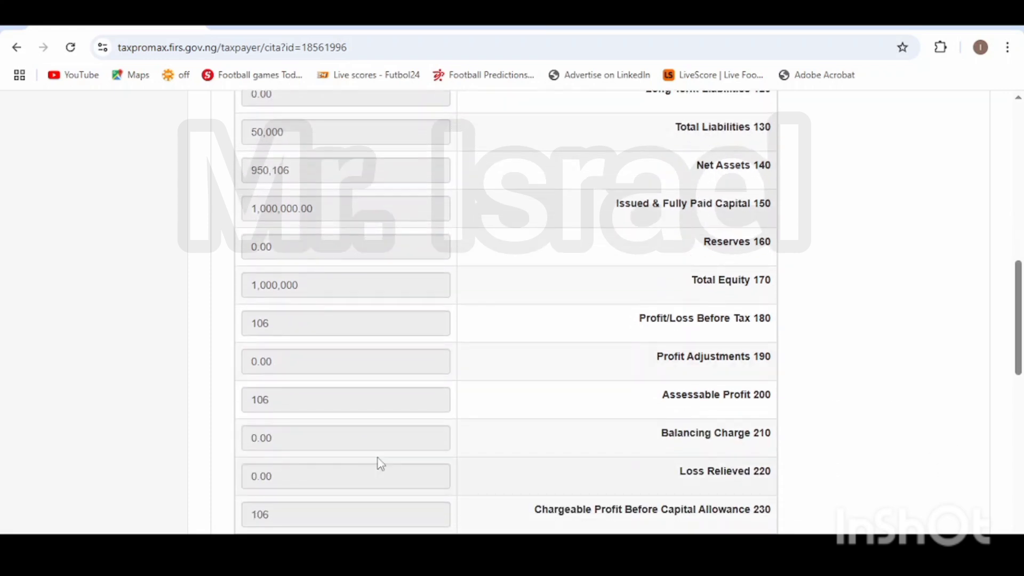
{"action": "scroll", "coordinate": [380, 463], "scroll_direction": "down", "scroll_amount": 3}
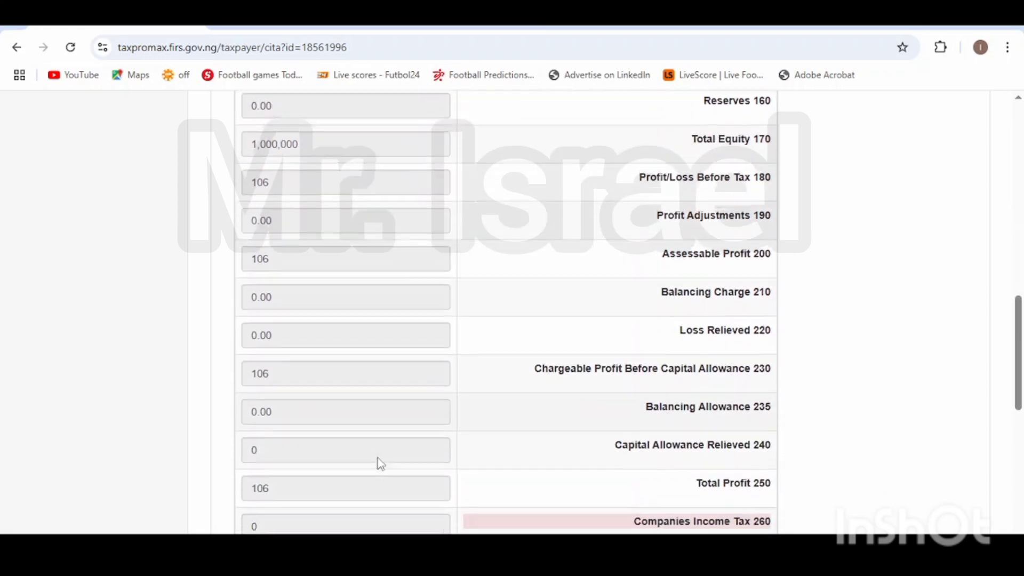
{"action": "scroll", "coordinate": [380, 463], "scroll_direction": "down", "scroll_amount": 8}
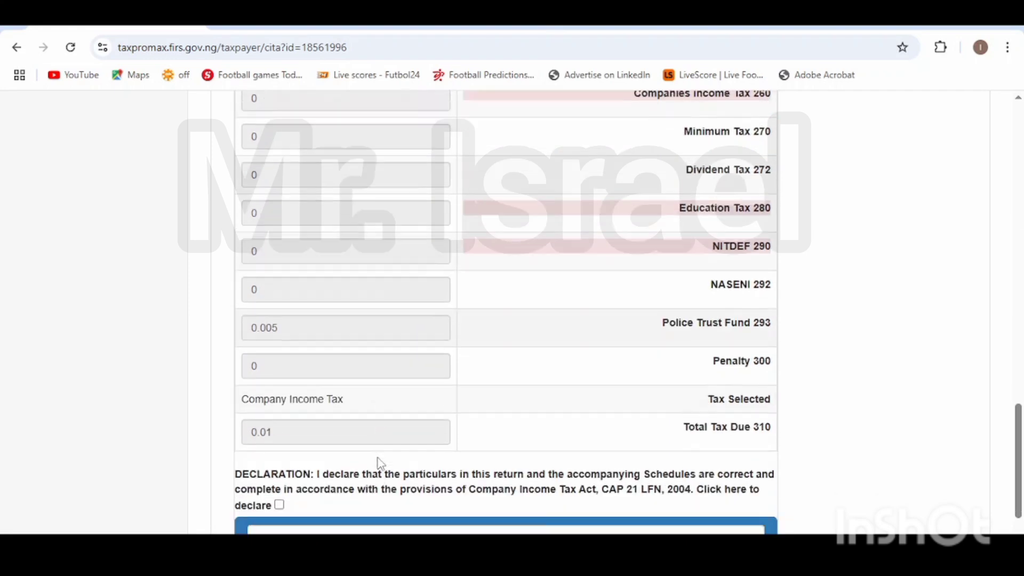
{"action": "scroll", "coordinate": [380, 464], "scroll_direction": "down", "scroll_amount": 1}
{"action": "scroll", "coordinate": [380, 463], "scroll_direction": "down", "scroll_amount": 1}
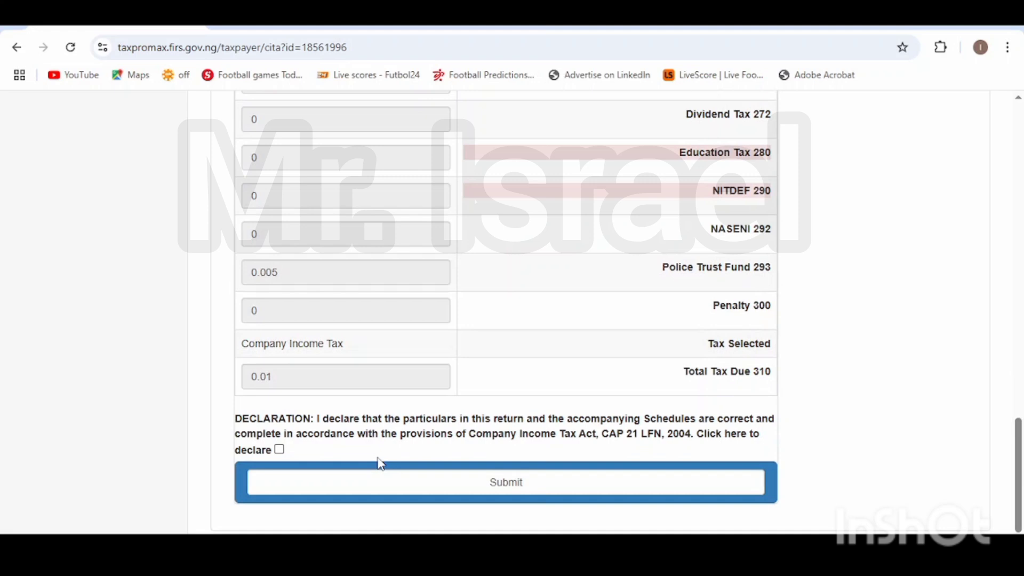
{"action": "scroll", "coordinate": [380, 464], "scroll_direction": "up", "scroll_amount": 1}
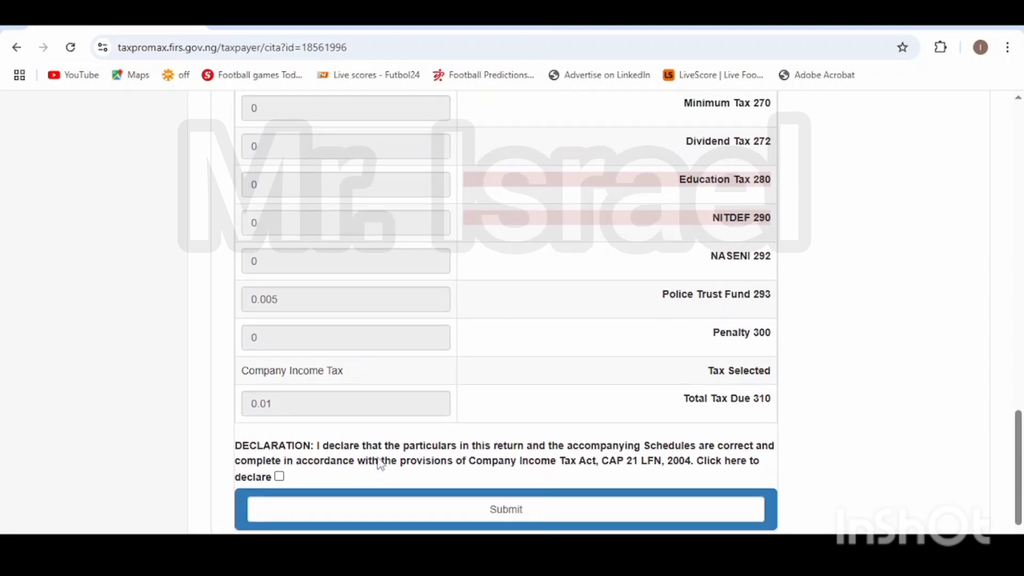
{"action": "scroll", "coordinate": [381, 463], "scroll_direction": "up", "scroll_amount": 1}
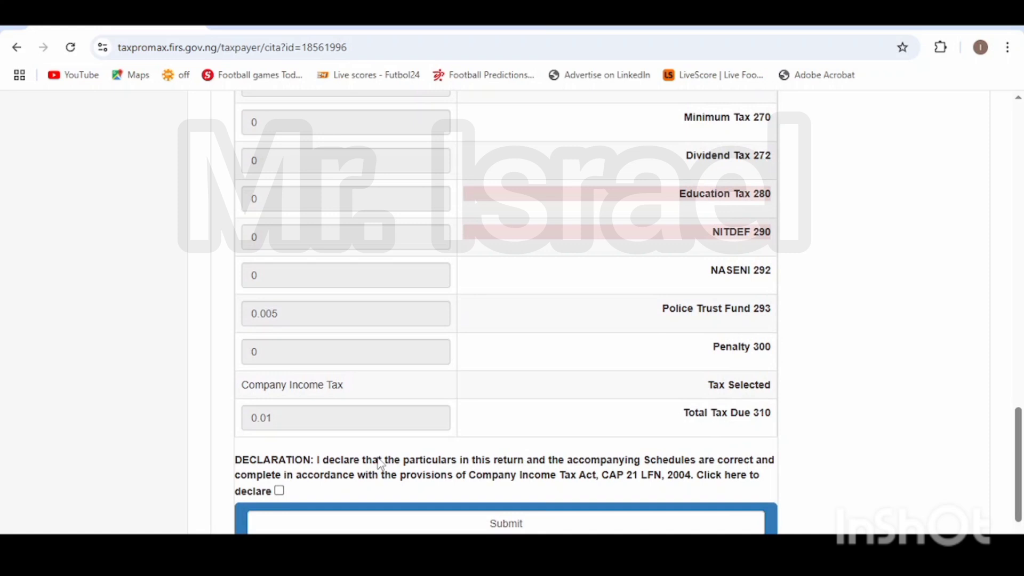
{"action": "scroll", "coordinate": [380, 464], "scroll_direction": "up", "scroll_amount": 3}
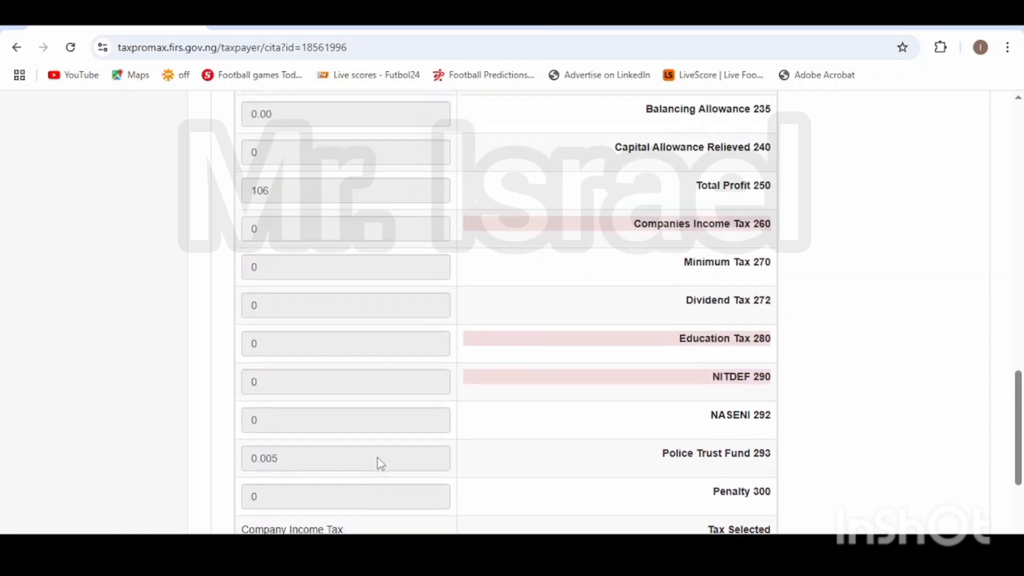
{"action": "scroll", "coordinate": [377, 456], "scroll_direction": "down", "scroll_amount": 3}
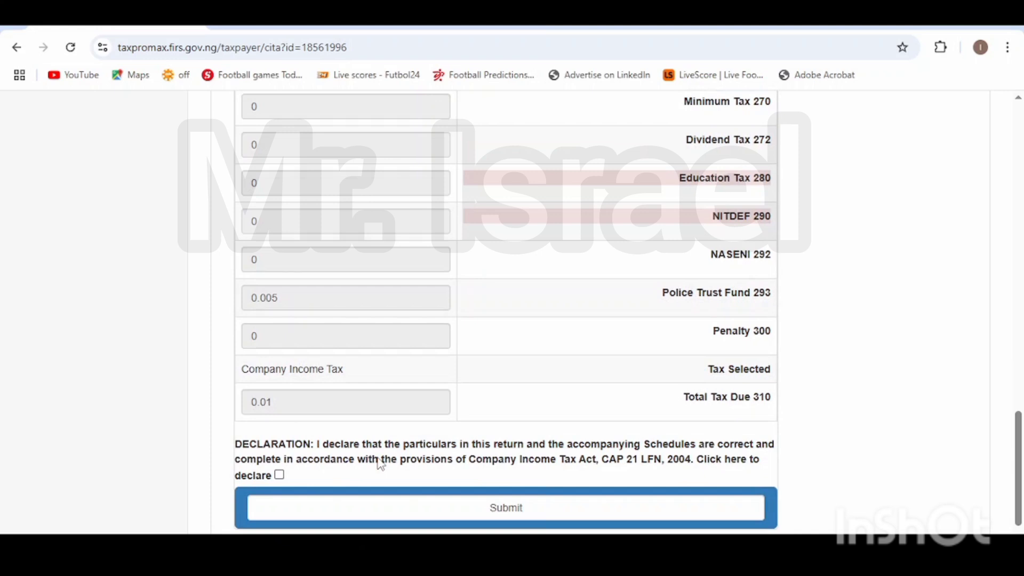
{"action": "scroll", "coordinate": [380, 464], "scroll_direction": "down", "scroll_amount": 1}
{"action": "scroll", "coordinate": [379, 462], "scroll_direction": "up", "scroll_amount": 1}
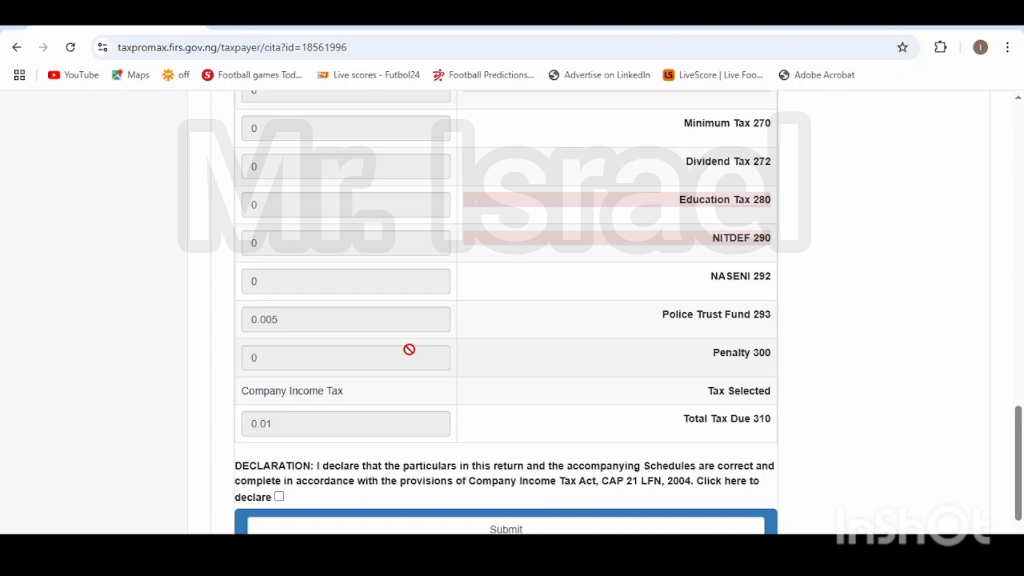
Step: Tick the declaration that the return and its schedules are correct, and acknowledge the notice about the amount to be paid
{"action": "scroll", "coordinate": [409, 349], "scroll_direction": "down", "scroll_amount": 1}
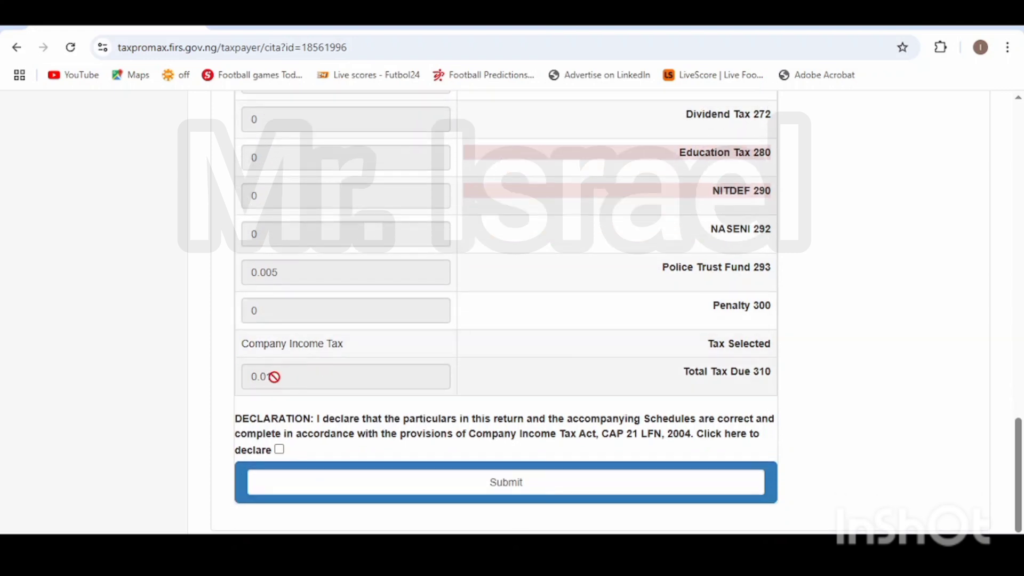
{"action": "left_click", "coordinate": [278, 449]}
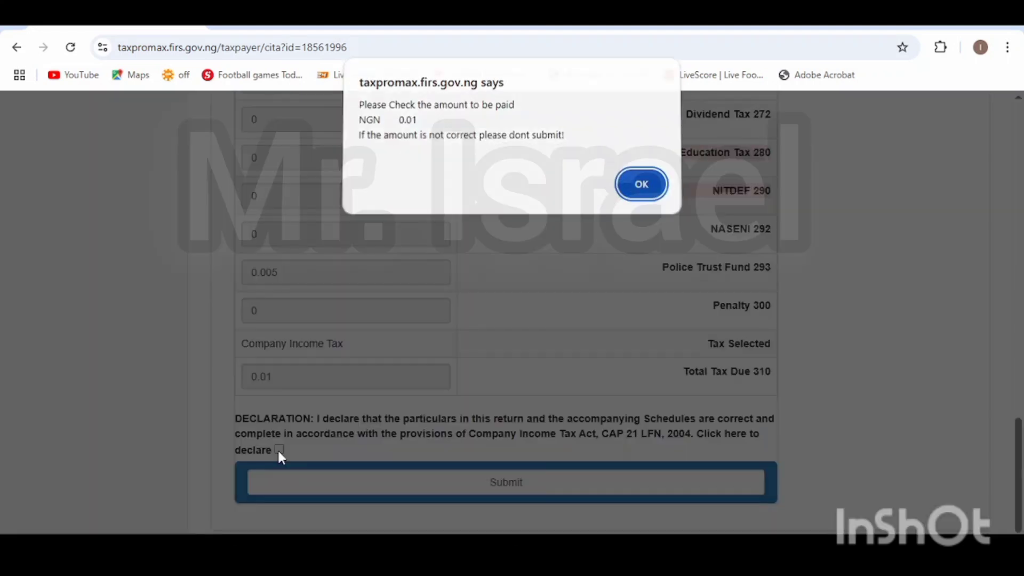
{"action": "left_click", "coordinate": [641, 188]}
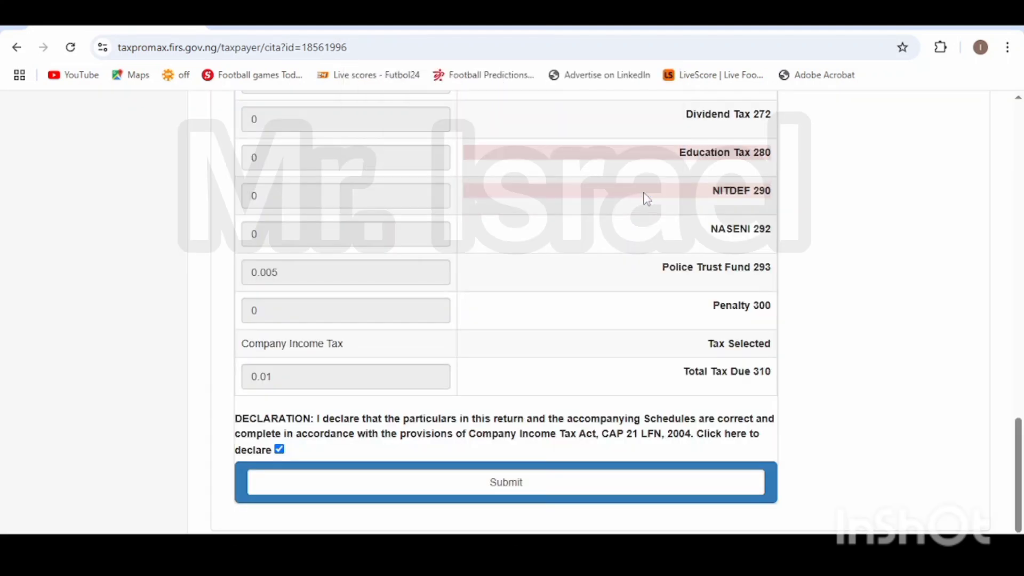
Step: Submit the declared Companies Income Tax Form and choose KEYLIFTED 2024 from the Downloads folder as the audited account PDF
{"action": "left_click", "coordinate": [500, 485]}
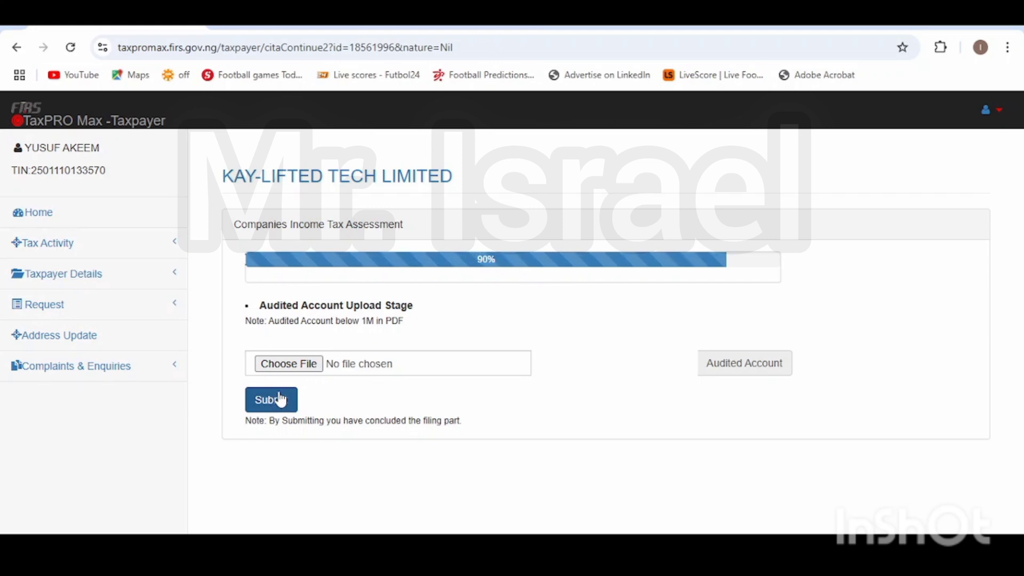
{"action": "left_click", "coordinate": [287, 371]}
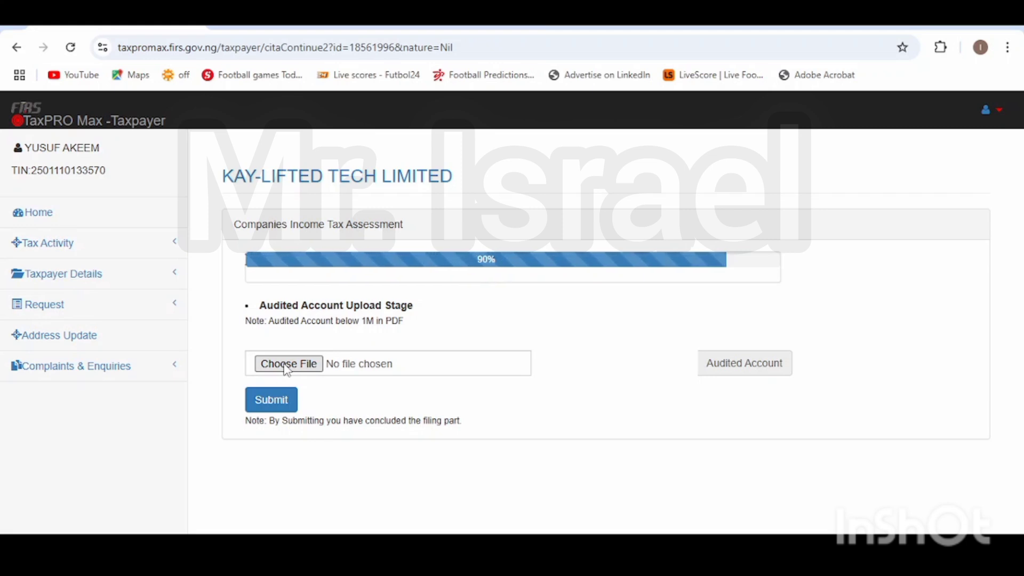
{"action": "left_click", "coordinate": [287, 370]}
{"action": "left_click", "coordinate": [285, 365]}
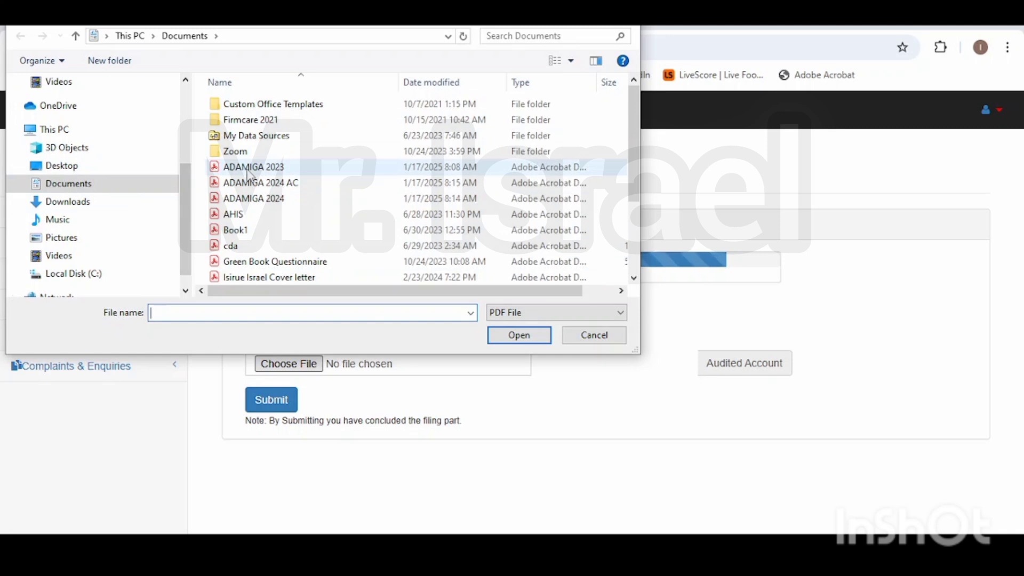
{"action": "left_click", "coordinate": [85, 210]}
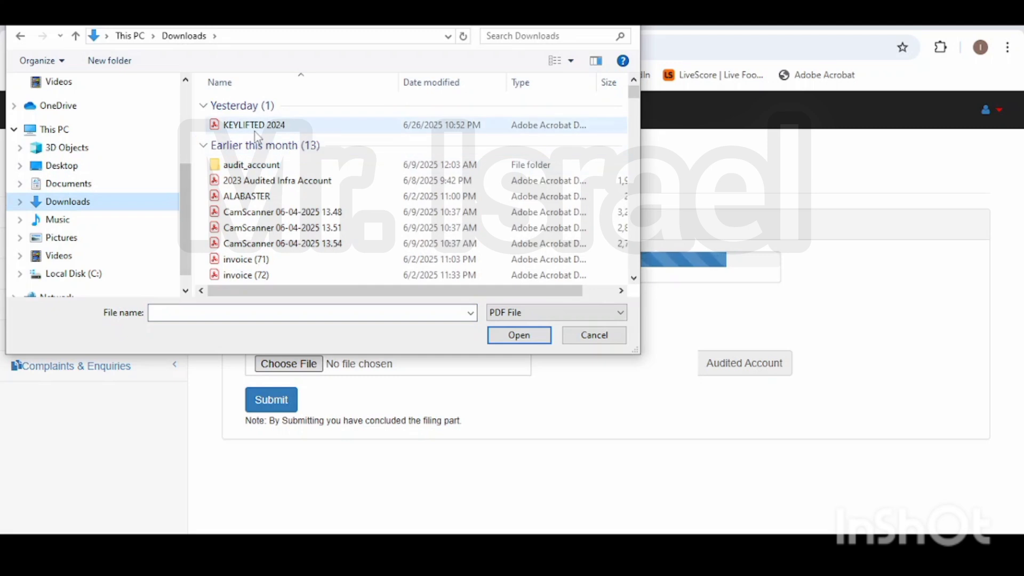
{"action": "left_click", "coordinate": [247, 128]}
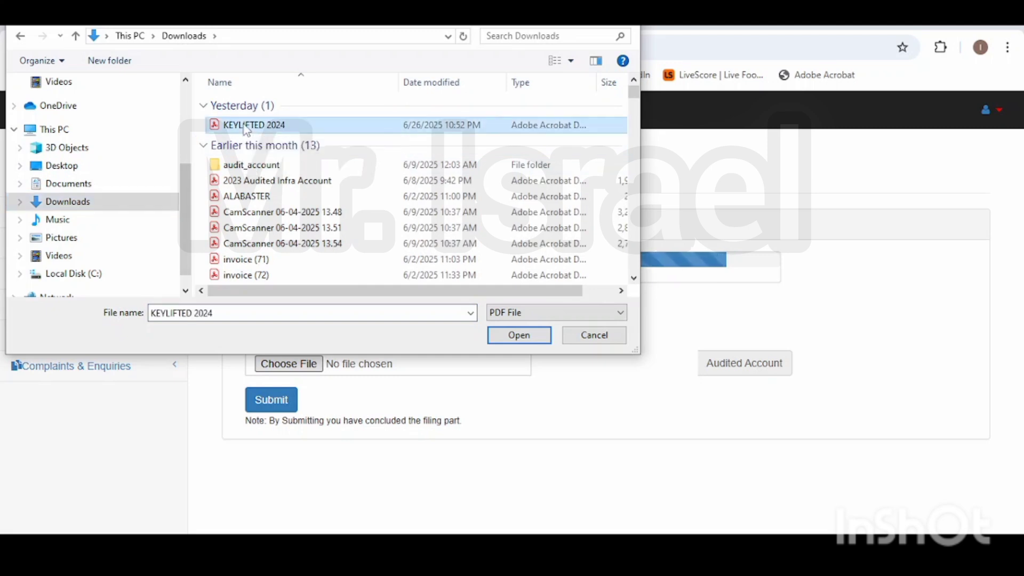
{"action": "left_click", "coordinate": [503, 341]}
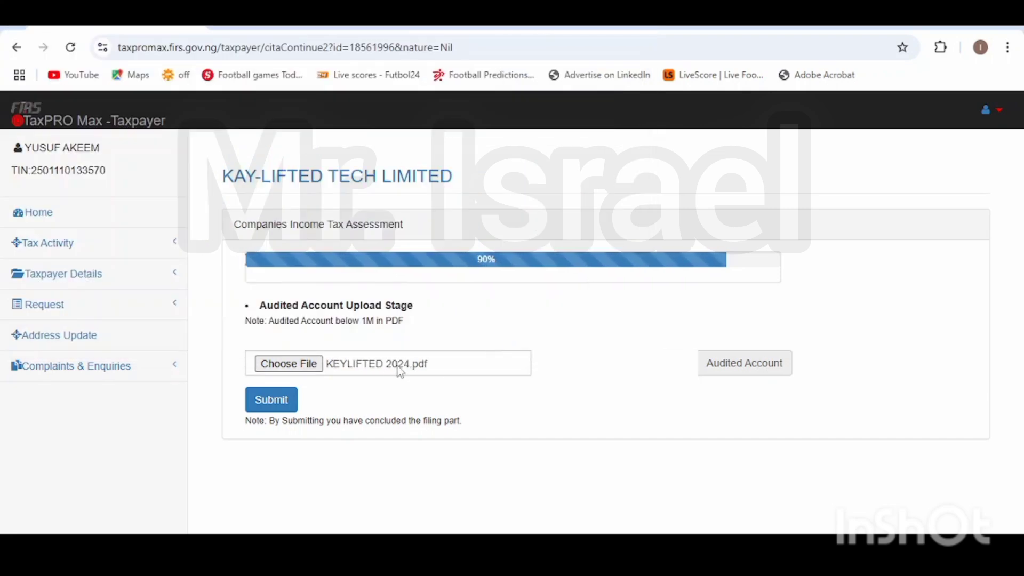
Step: Submit the audited account, returning to the upload stage to resubmit it, and proceed to payment for the 2024-12-31 CIT assessment
{"action": "left_click", "coordinate": [265, 408]}
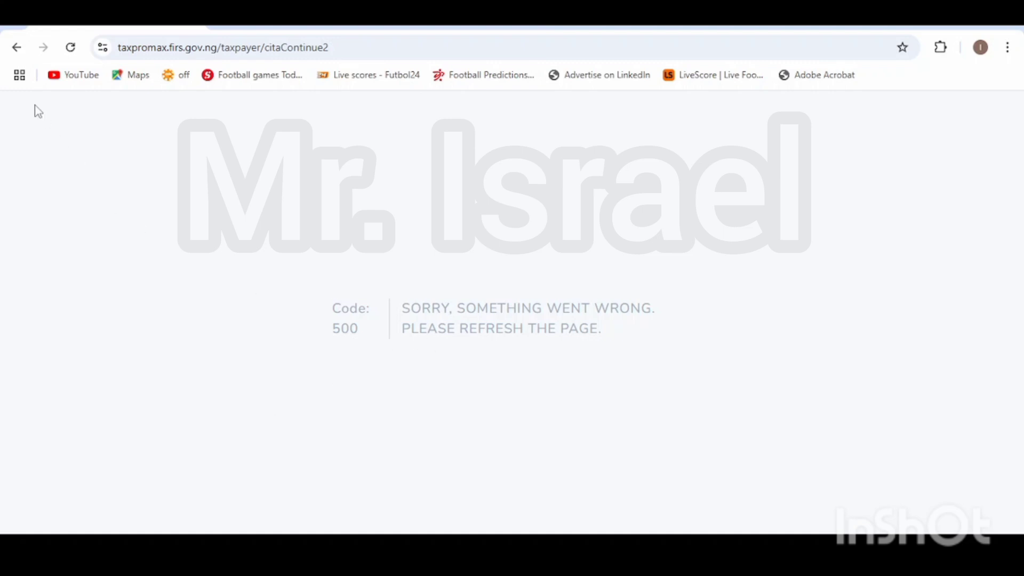
{"action": "left_click", "coordinate": [16, 47]}
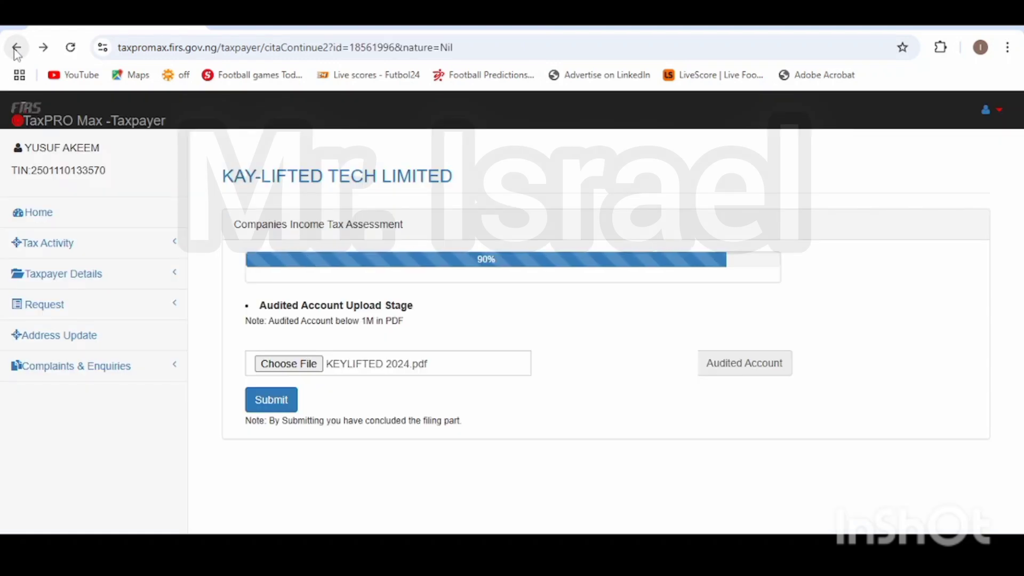
{"action": "left_click", "coordinate": [276, 404]}
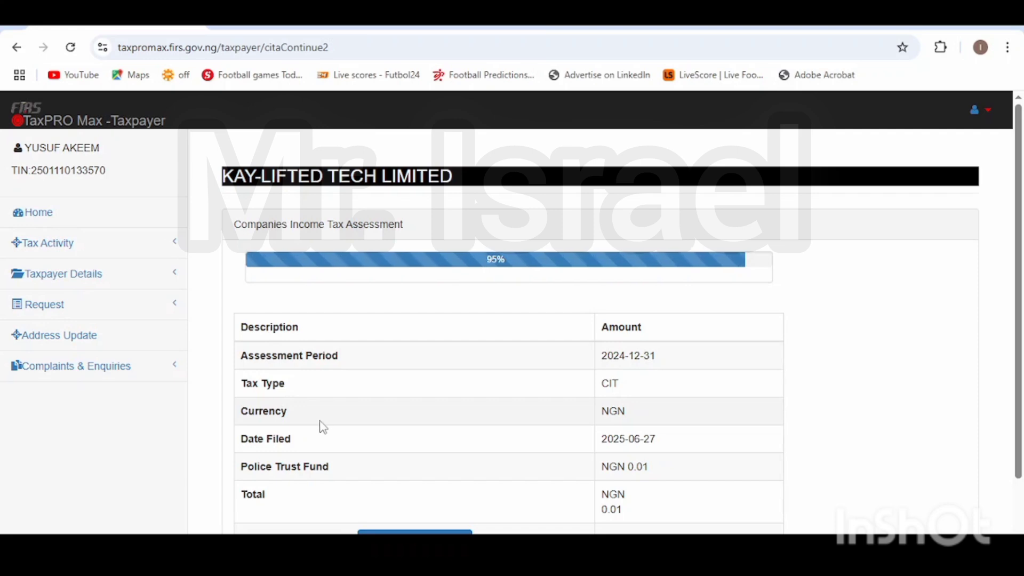
{"action": "scroll", "coordinate": [320, 427], "scroll_direction": "down", "scroll_amount": 1}
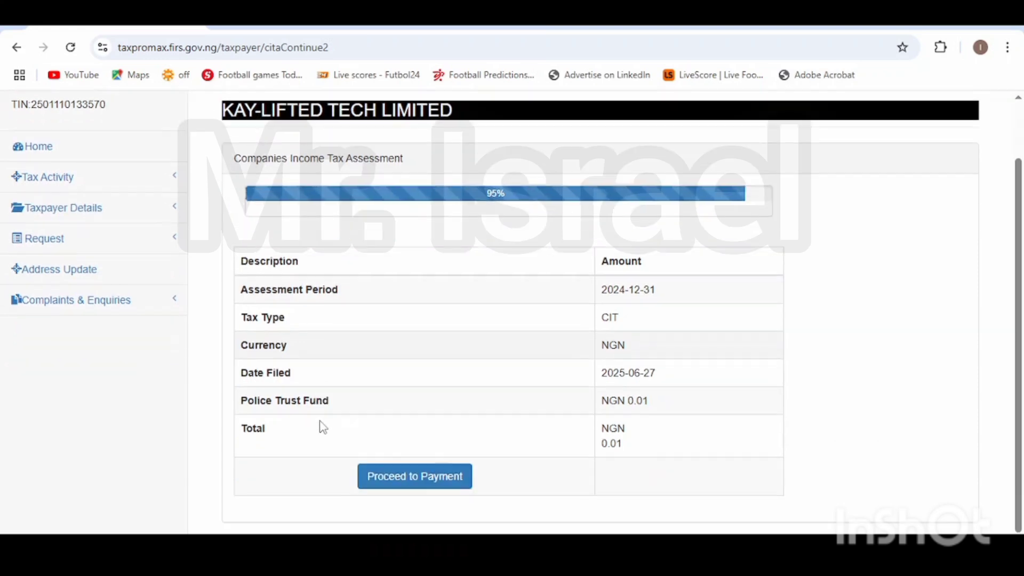
{"action": "left_click", "coordinate": [414, 480]}
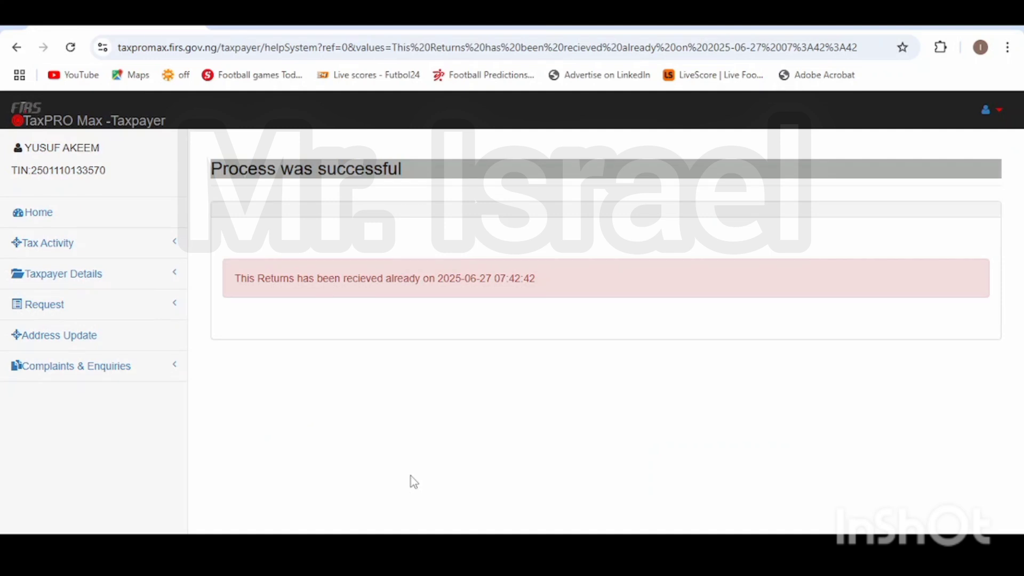